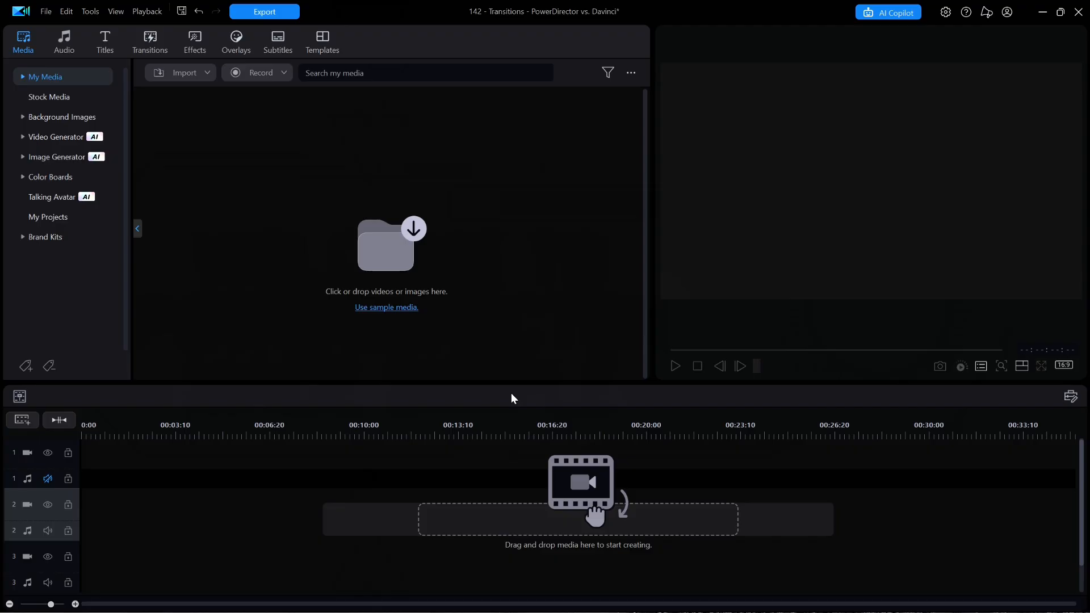
- Load the sample media and place Mountainbiker, Skateboard 01 and Skateboard 02 end to end on track 1, with Sport 02 starting track 2
left_click(406, 309)
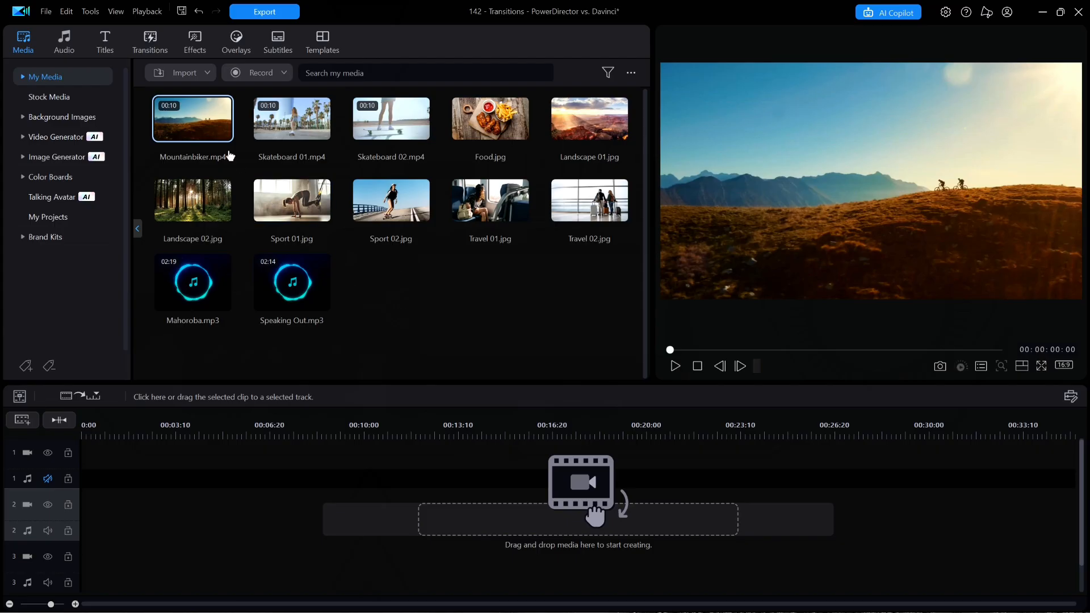
left_click_drag(216, 131, 71, 457)
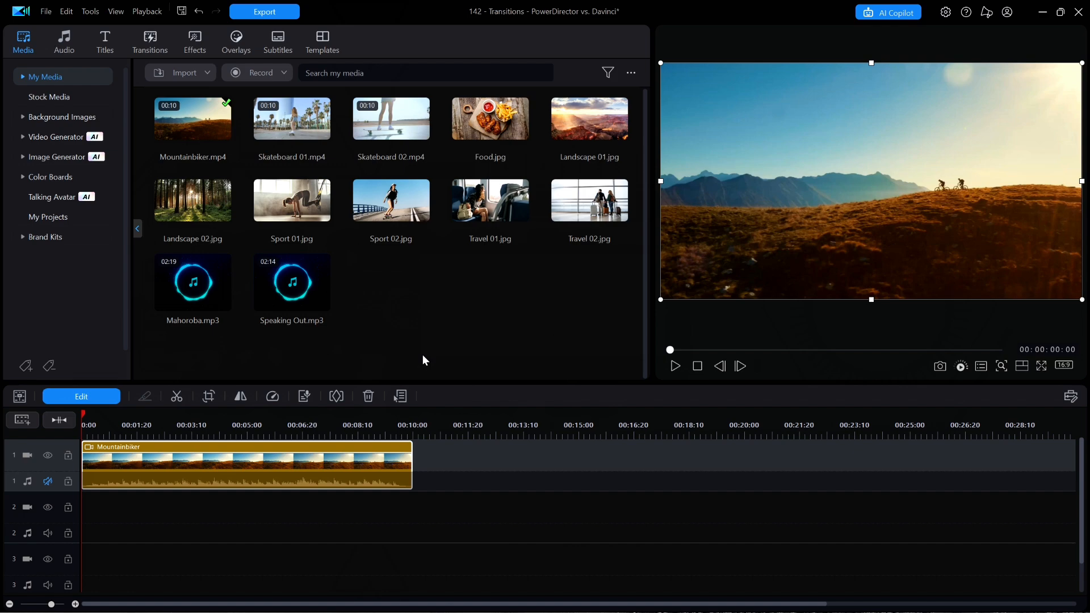
left_click_drag(294, 119, 412, 484)
left_click_drag(397, 117, 782, 459)
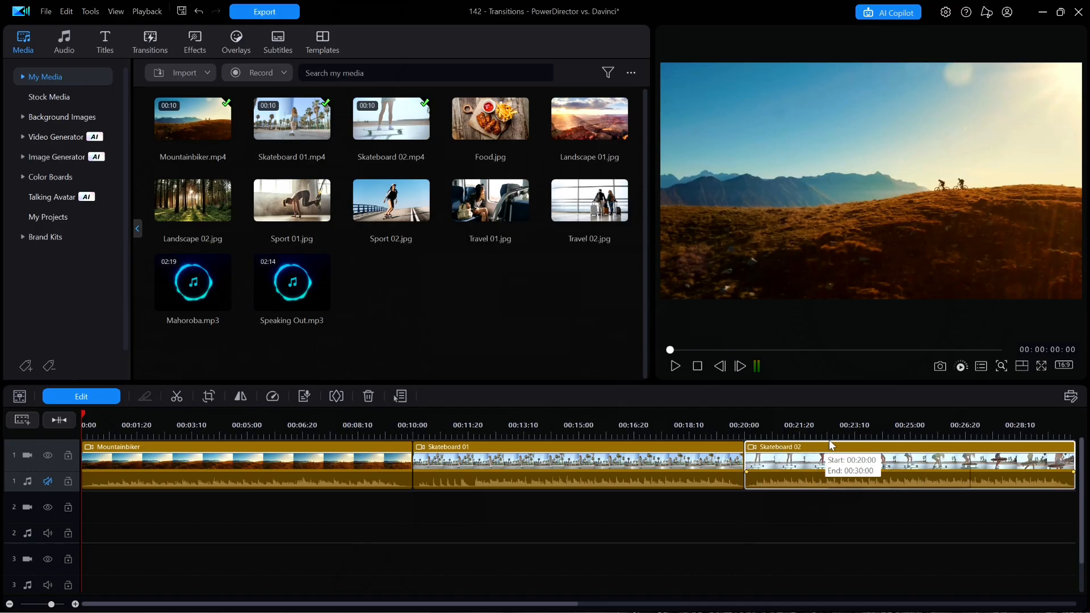
left_click_drag(861, 429, 757, 438)
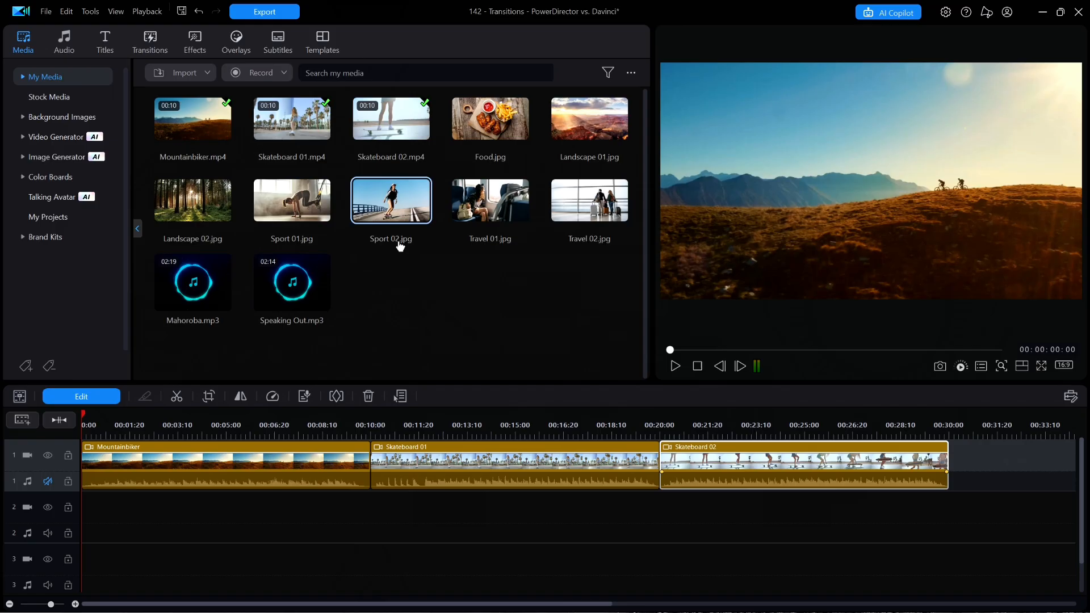
left_click_drag(400, 198, 84, 504)
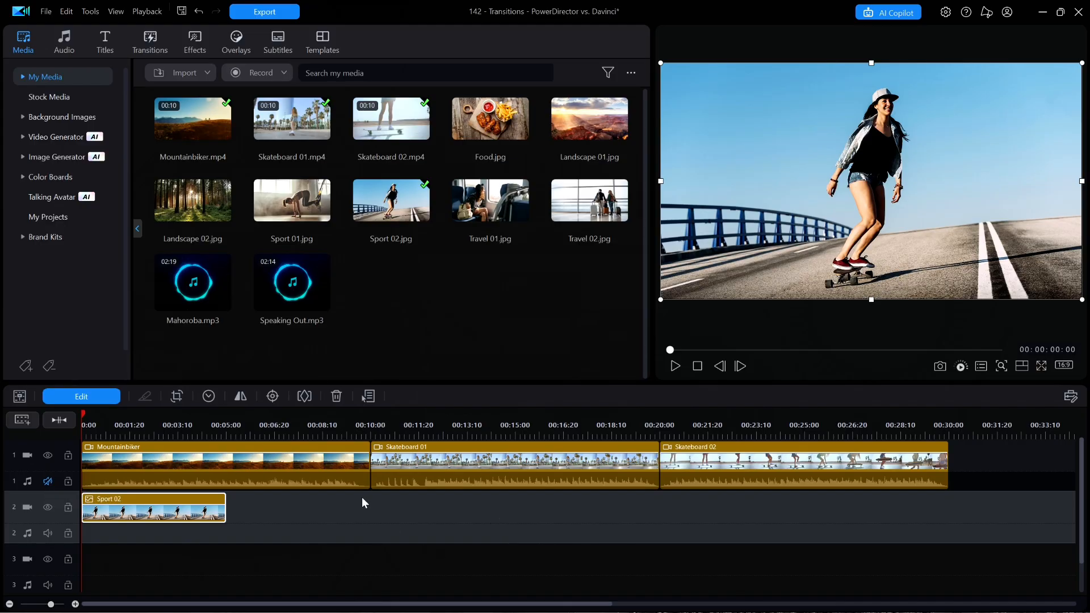
- Add the Page Curl transition at both cuts on track 1, between Mountainbiker and Skateboard 01 and between Skateboard 01 and Skateboard 02
left_click(151, 41)
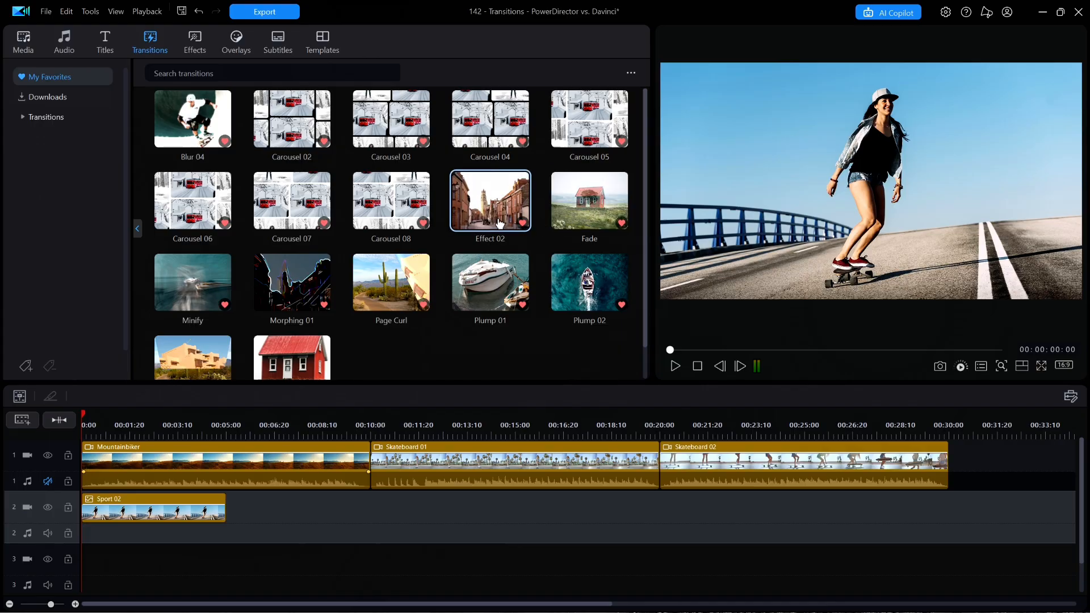
left_click(394, 290)
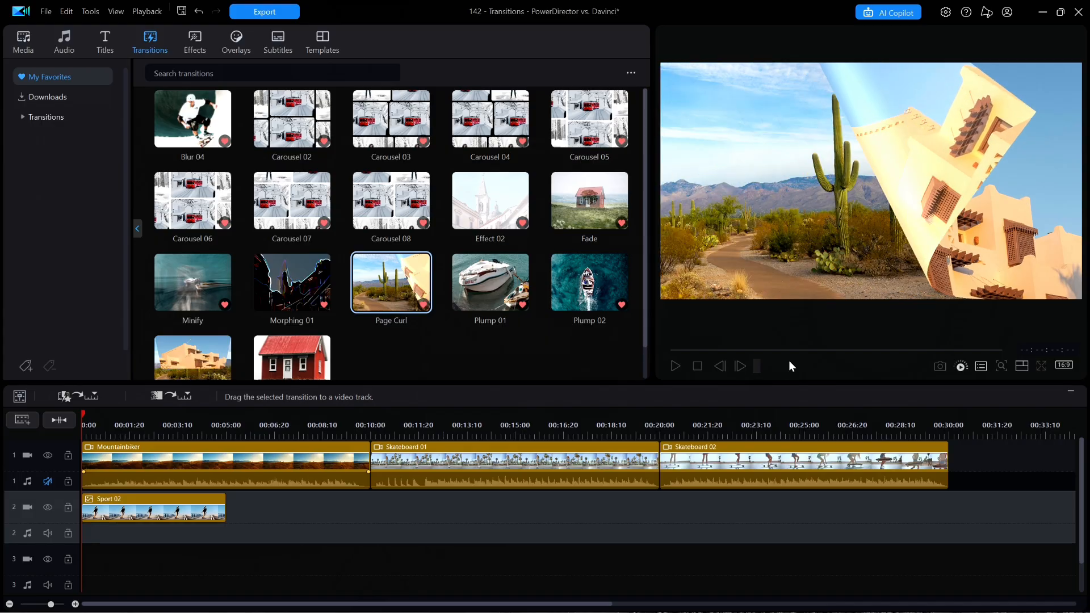
left_click(495, 284)
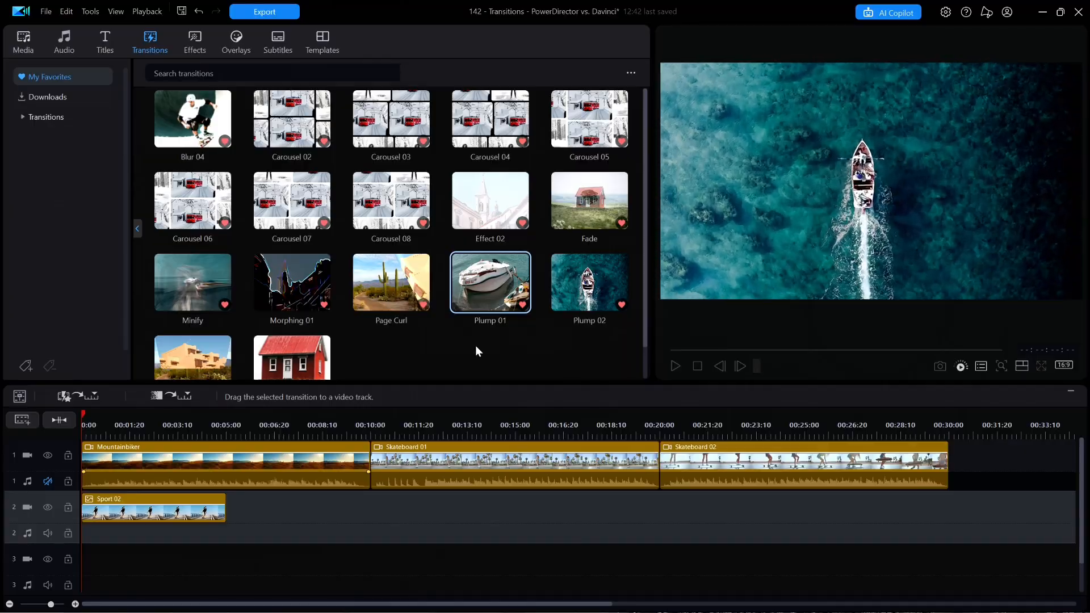
left_click(389, 285)
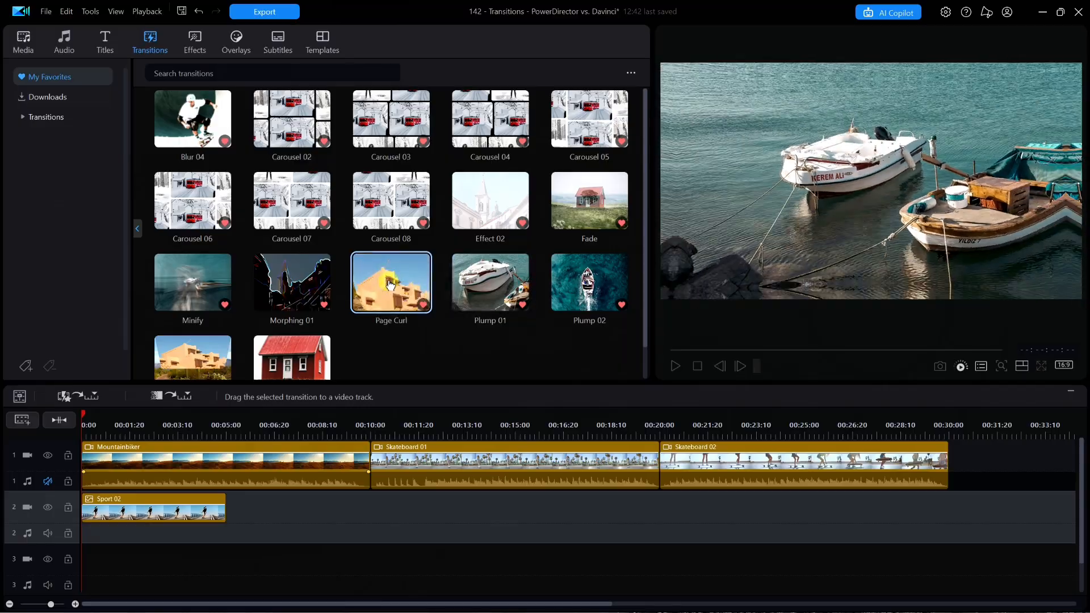
left_click_drag(390, 285, 375, 462)
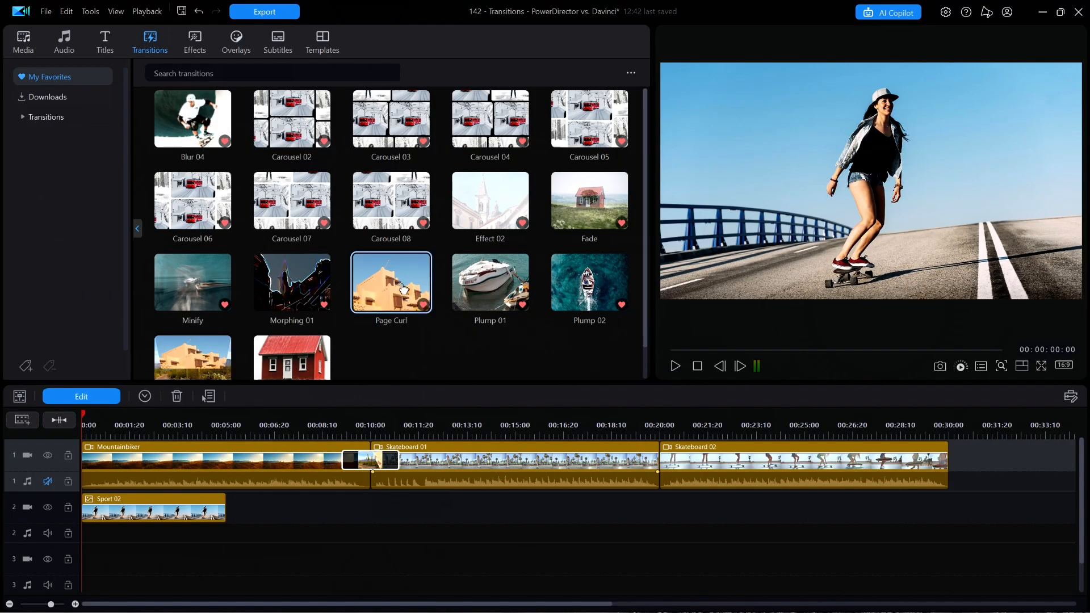
left_click_drag(393, 275, 511, 426)
left_click_drag(646, 468, 659, 468)
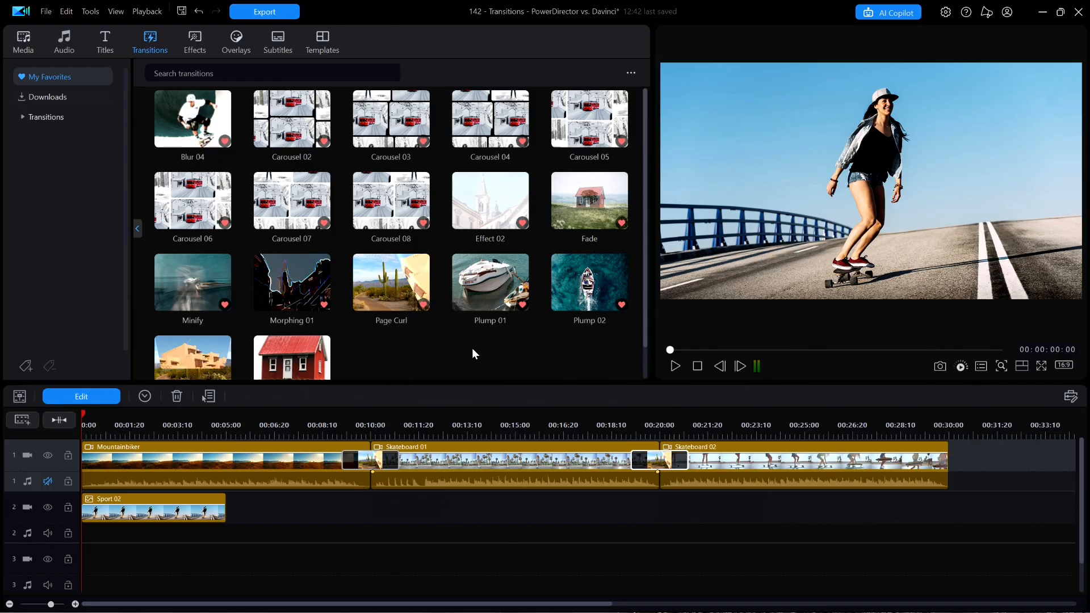
- Play the timeline from just before the first cut to preview the Page Curl into Skateboard 01
left_click(329, 422)
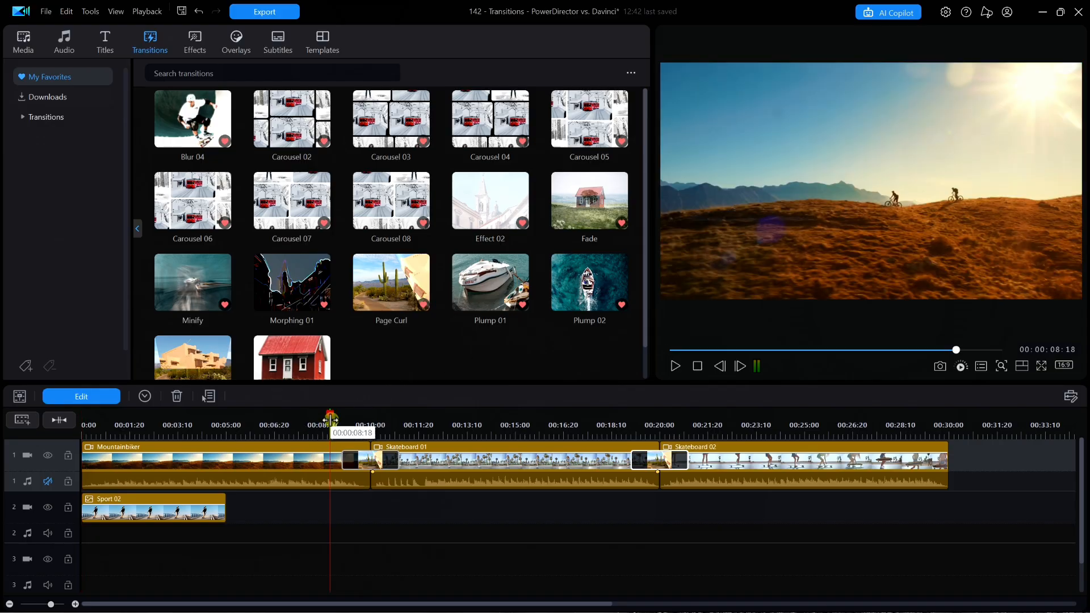
left_click(409, 561)
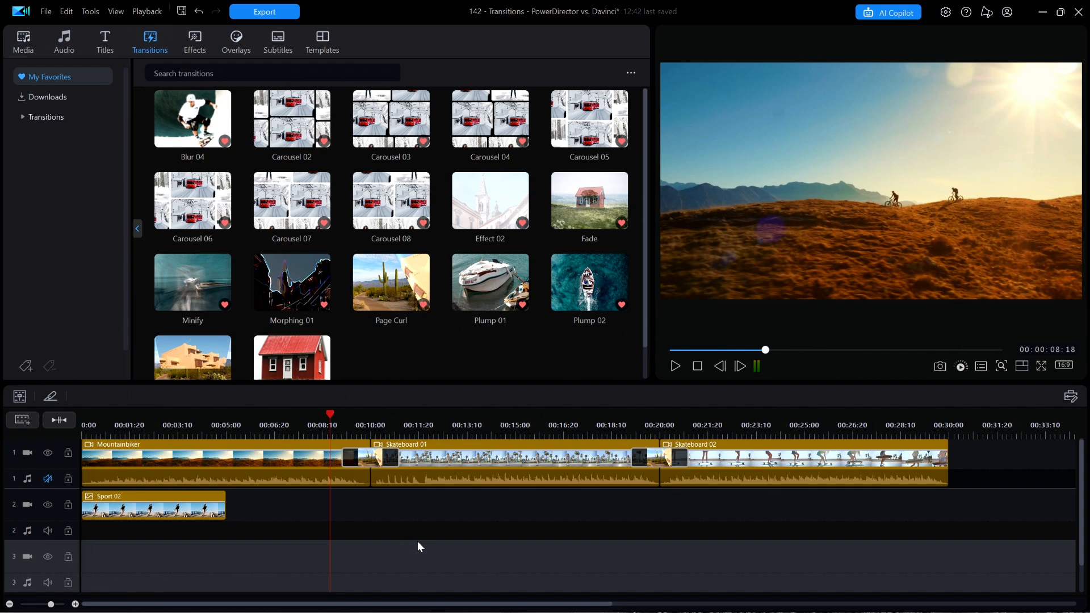
key("space")
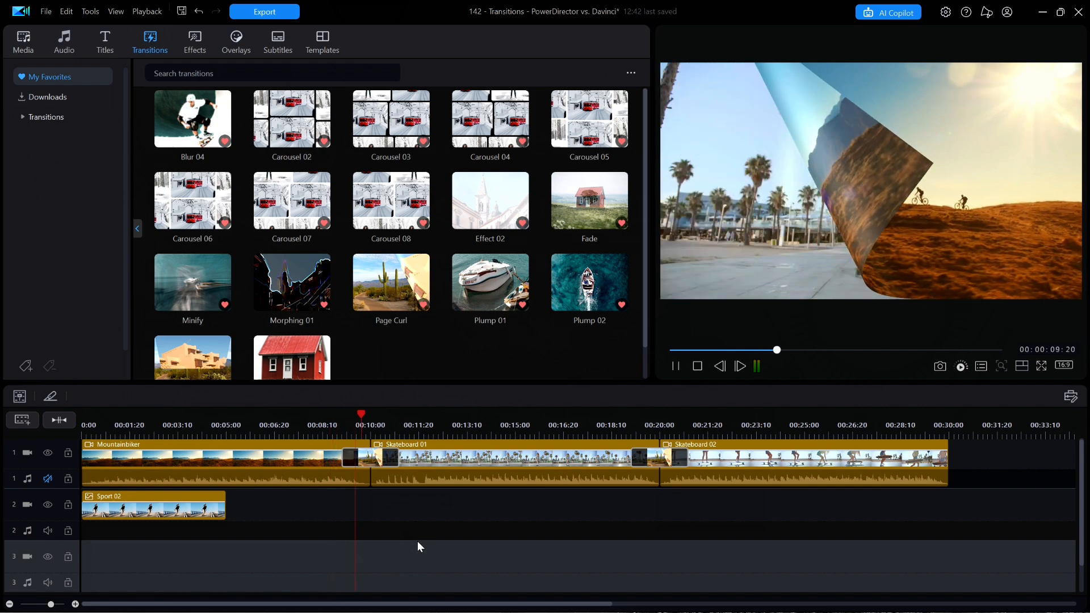
key("space")
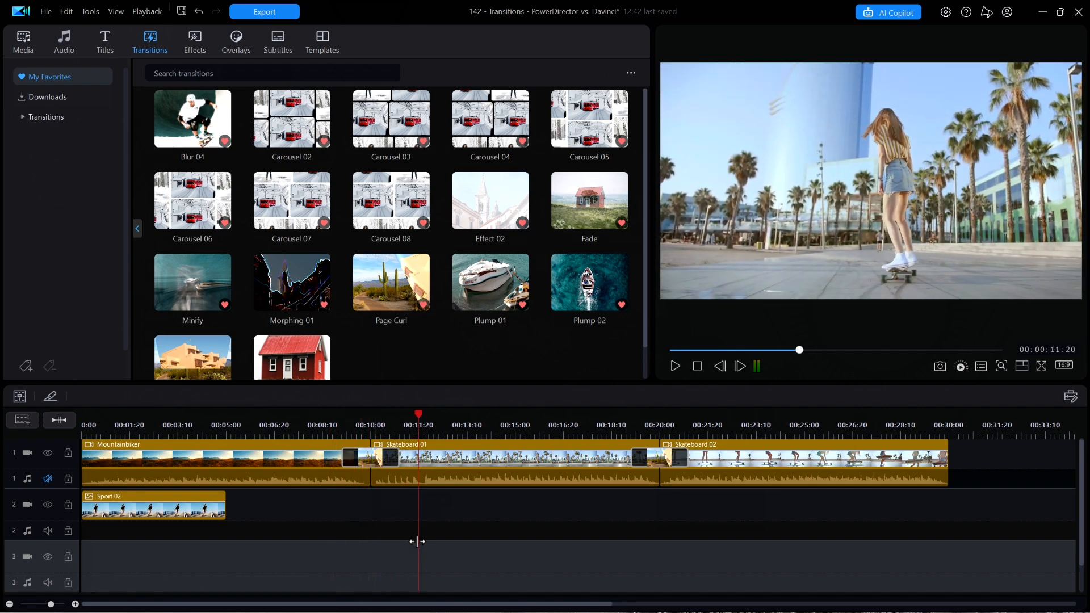
- Change the Page Curl between Mountainbiker and Skateboard 01 to Overlap behavior and play back across it
right_click(364, 457)
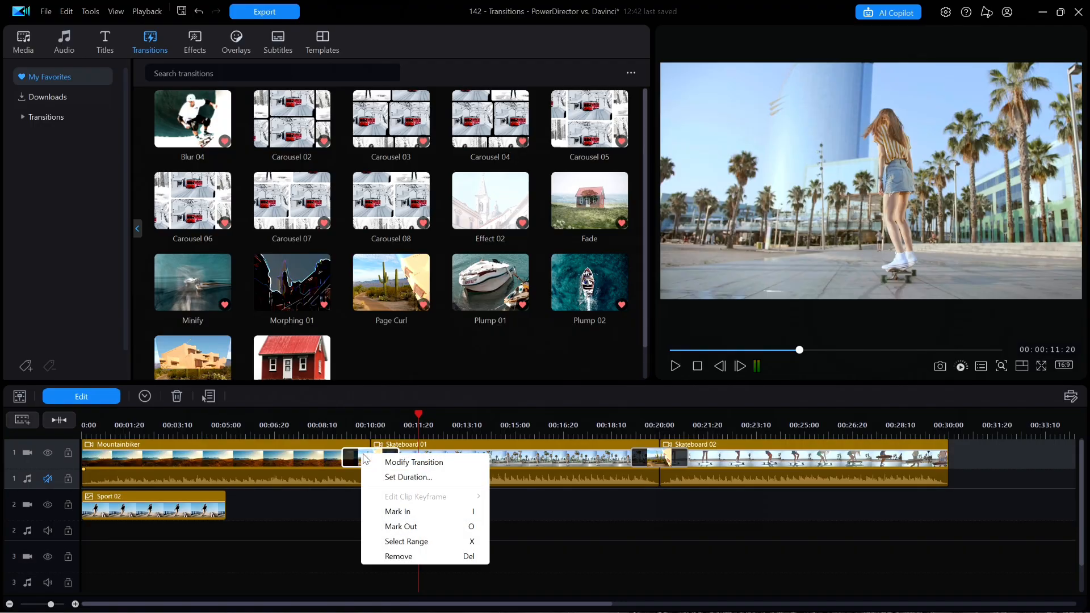
left_click(432, 463)
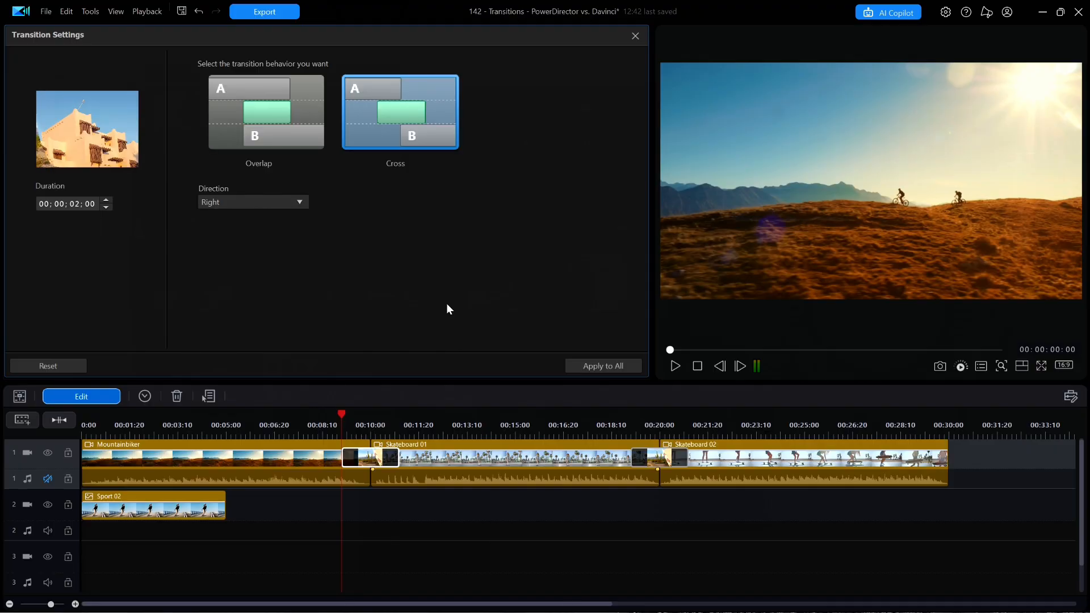
left_click(268, 117)
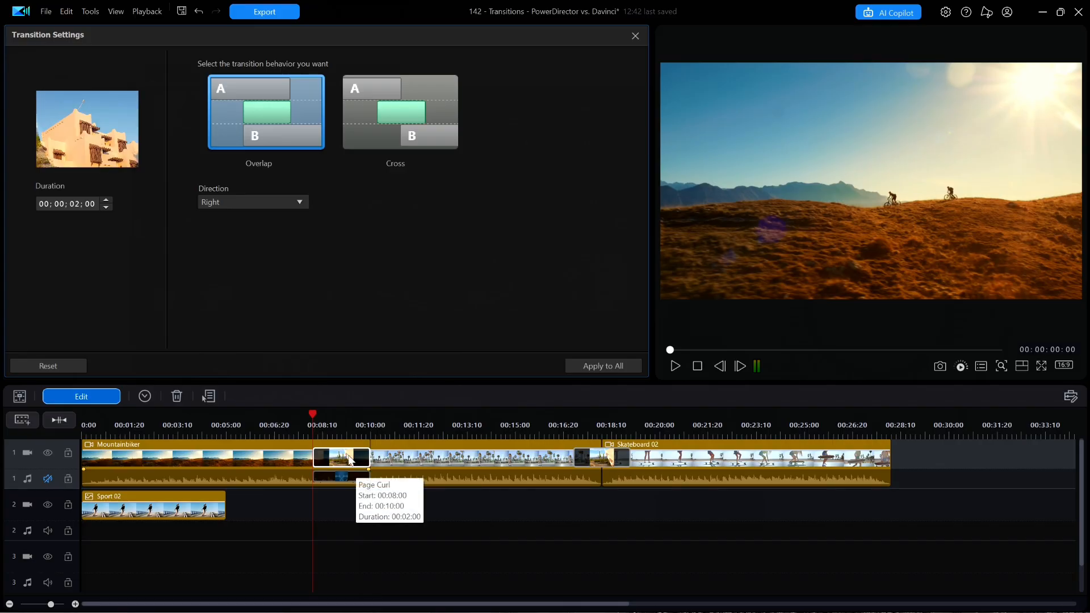
left_click(295, 424)
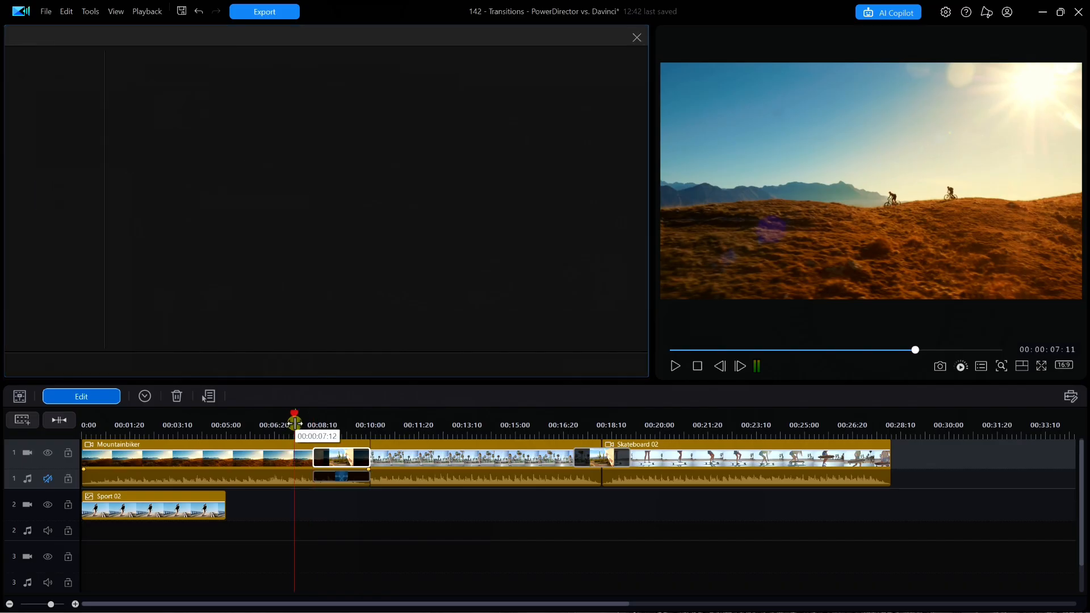
left_click(341, 532)
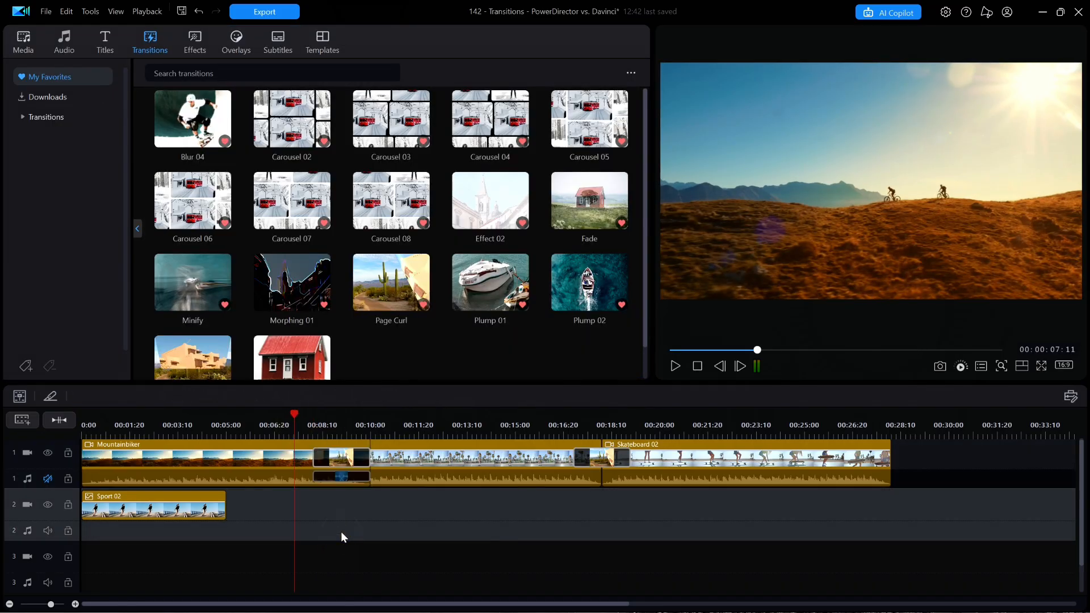
key("space")
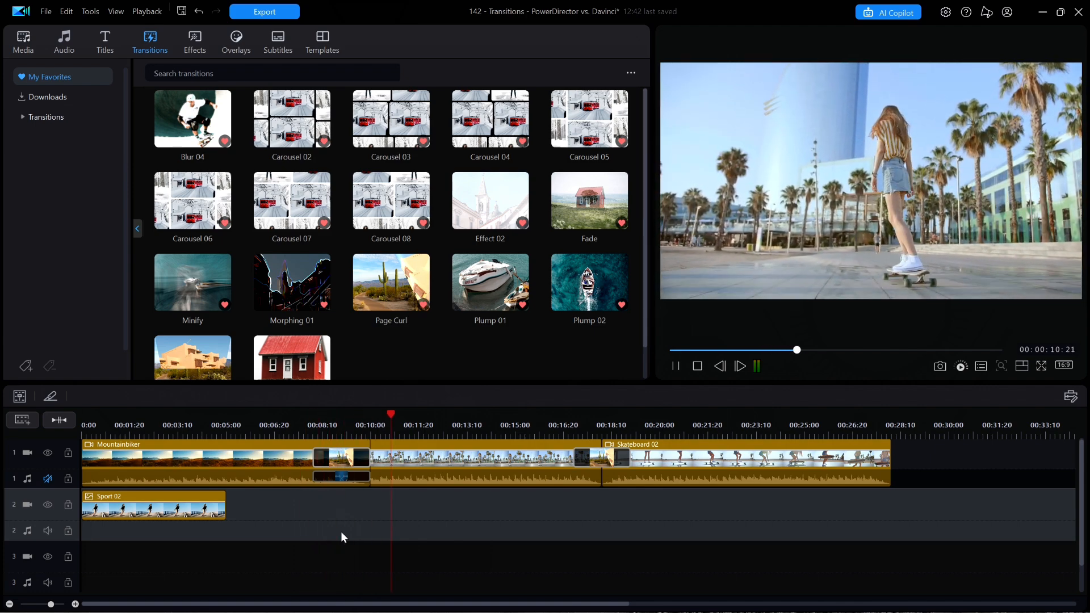
key("space")
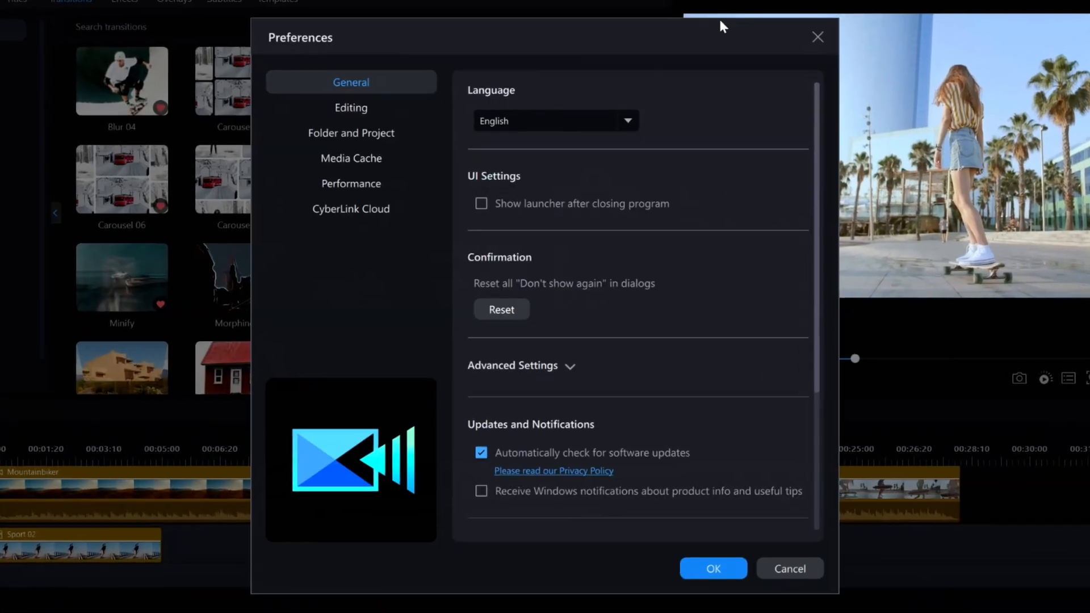
- Choose Cross as the default transition behavior in the editing preferences
left_click(363, 105)
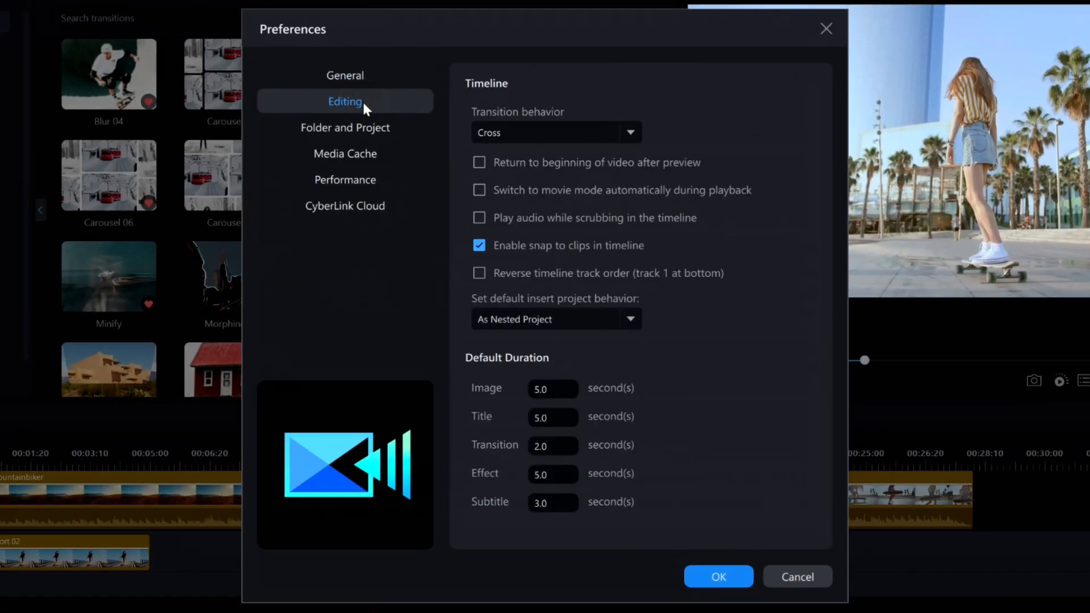
left_click(631, 132)
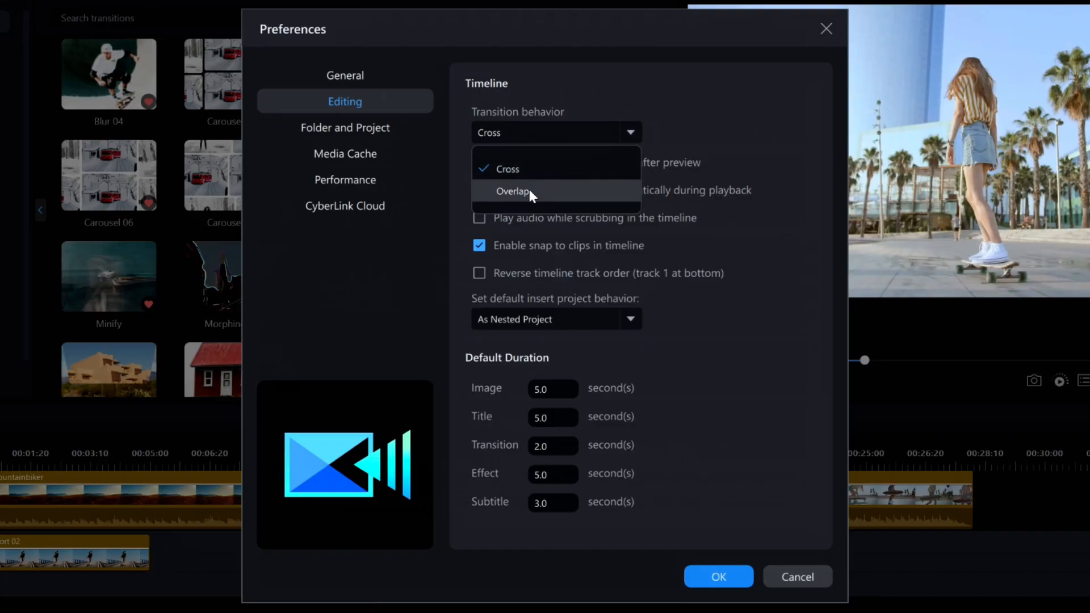
left_click(534, 168)
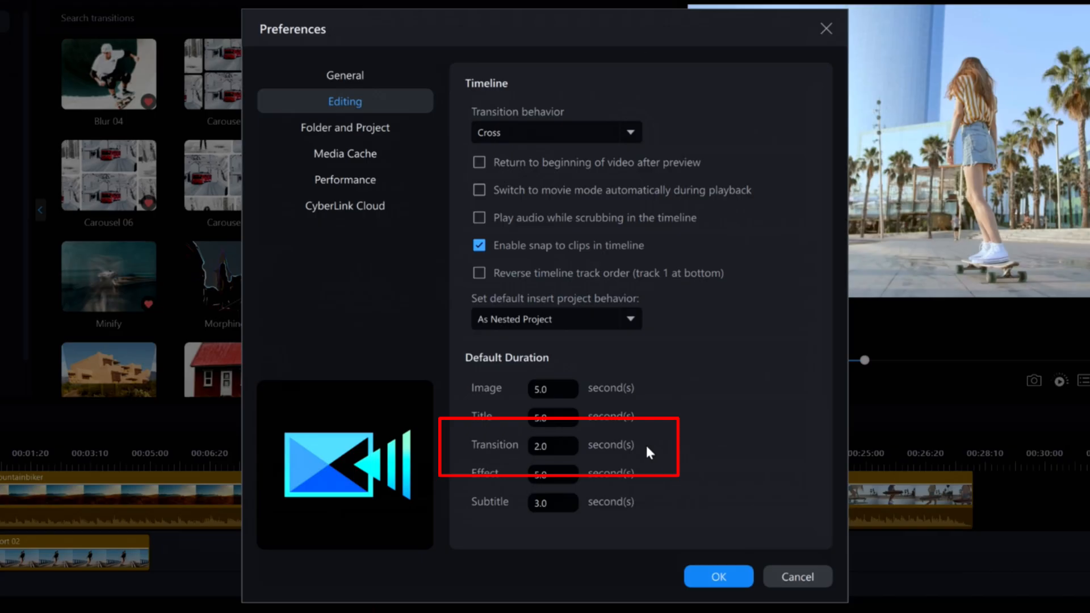
left_click(717, 576)
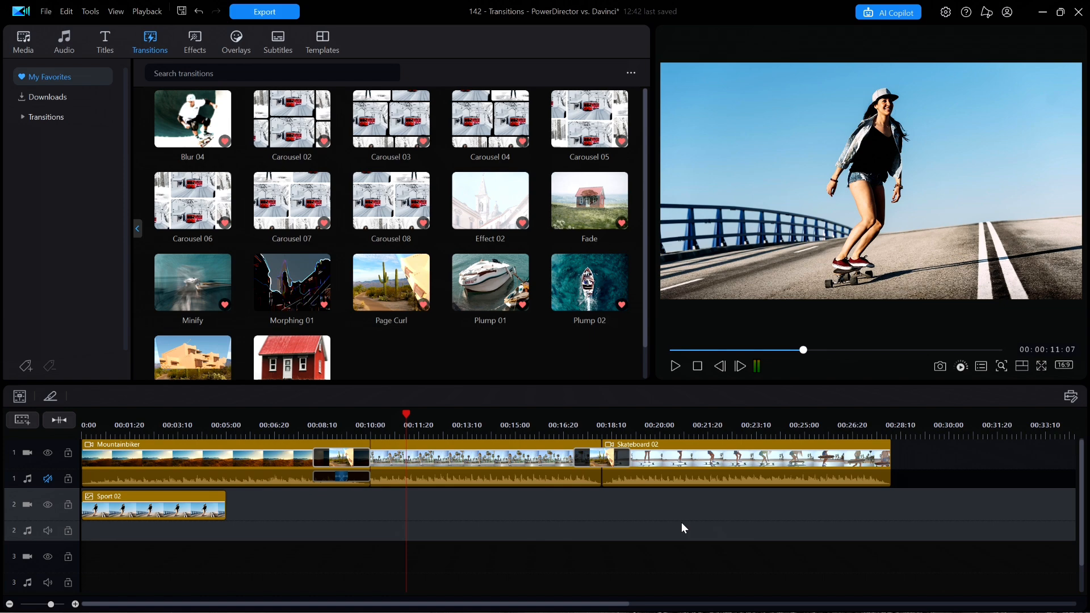
- Delete the first Page Curl transition and add Page Curl again centred on the cut between Mountainbiker and Skateboard 01
left_click(339, 457)
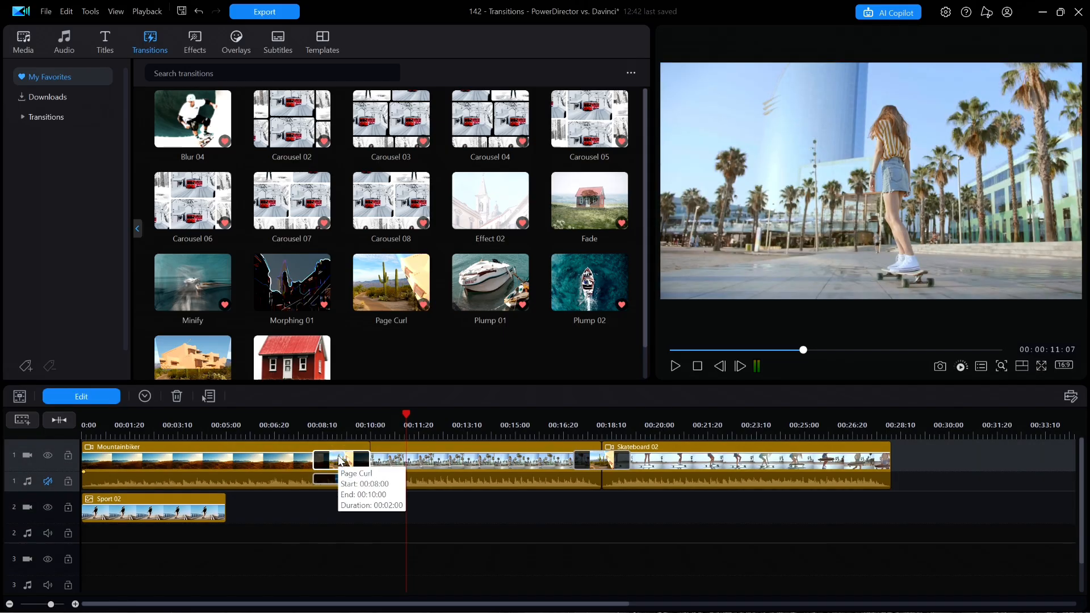
key("Delete")
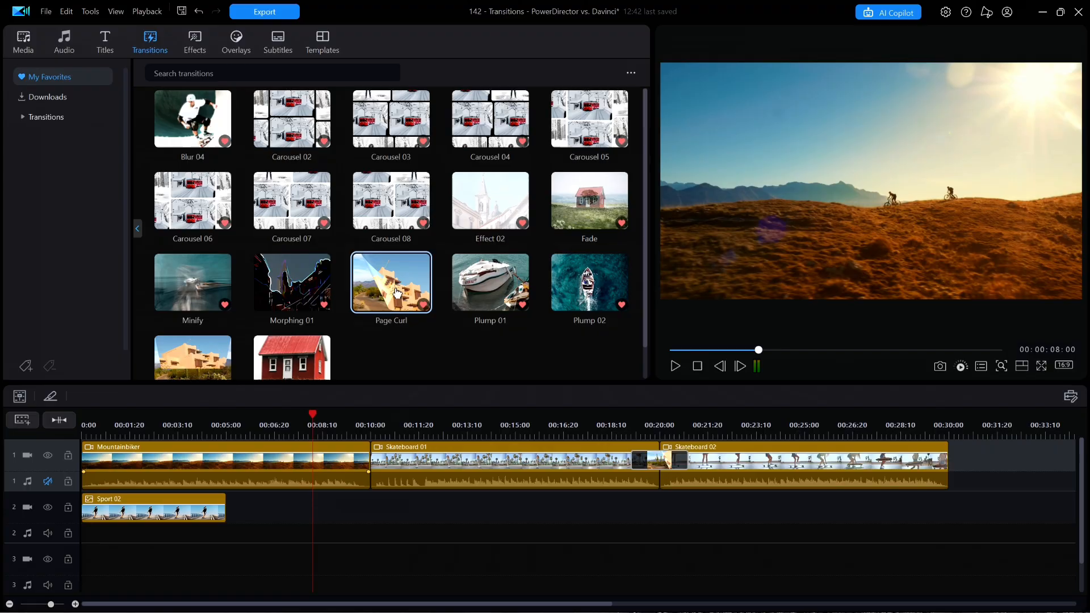
mouse_move(397, 293)
left_mouse_down()
mouse_move(297, 467)
mouse_move(118, 463)
mouse_move(333, 458)
left_mouse_up()
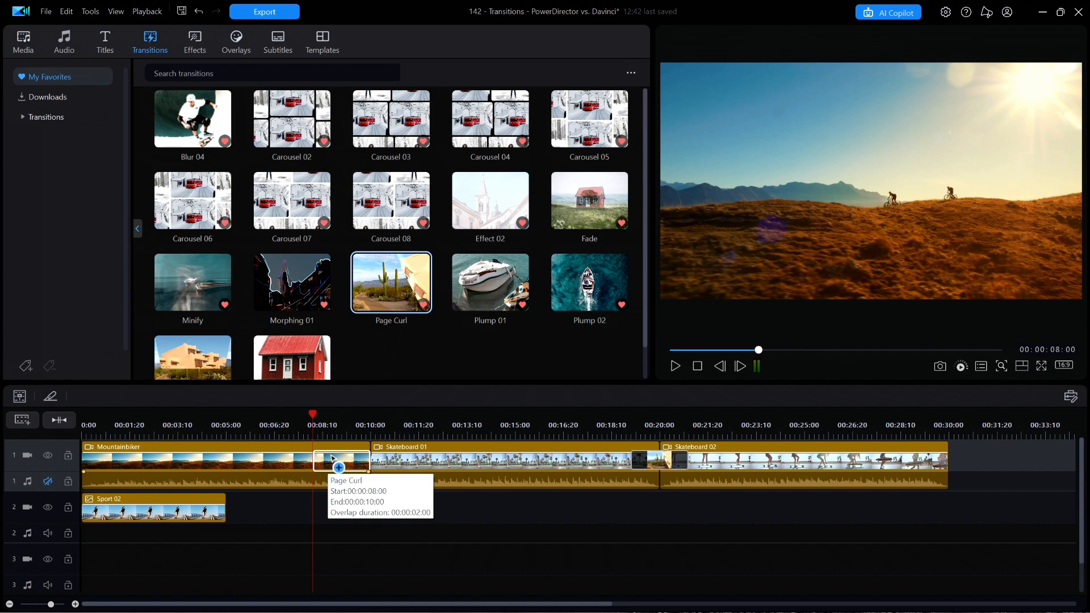
left_click_drag(332, 458, 361, 453)
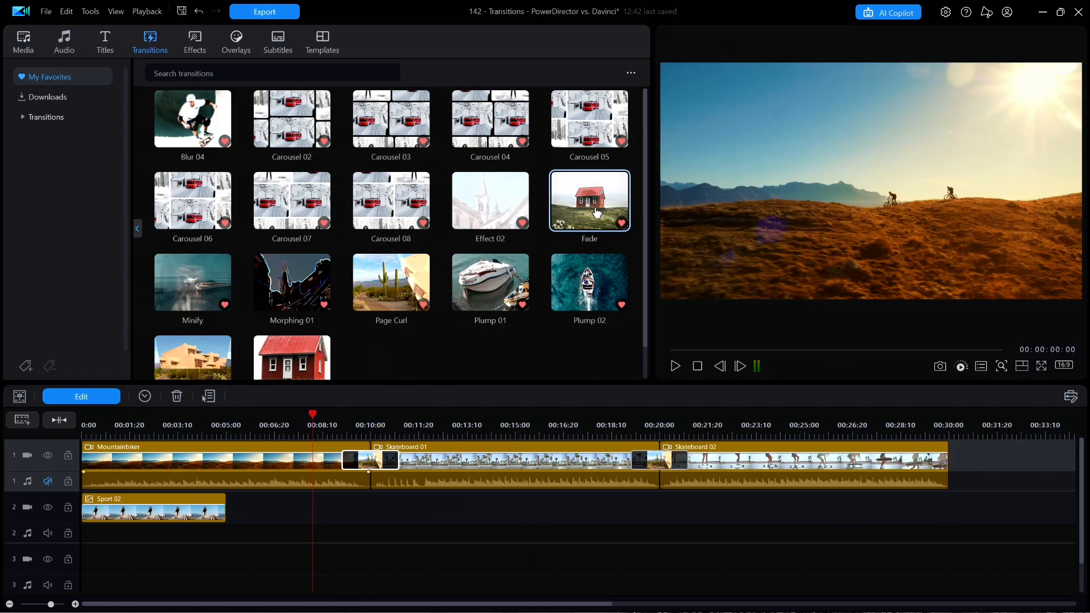
- Add the Fade transition to the end of Sport 02 on track 2 and play the timeline from the start to preview it
left_click_drag(596, 213, 223, 523)
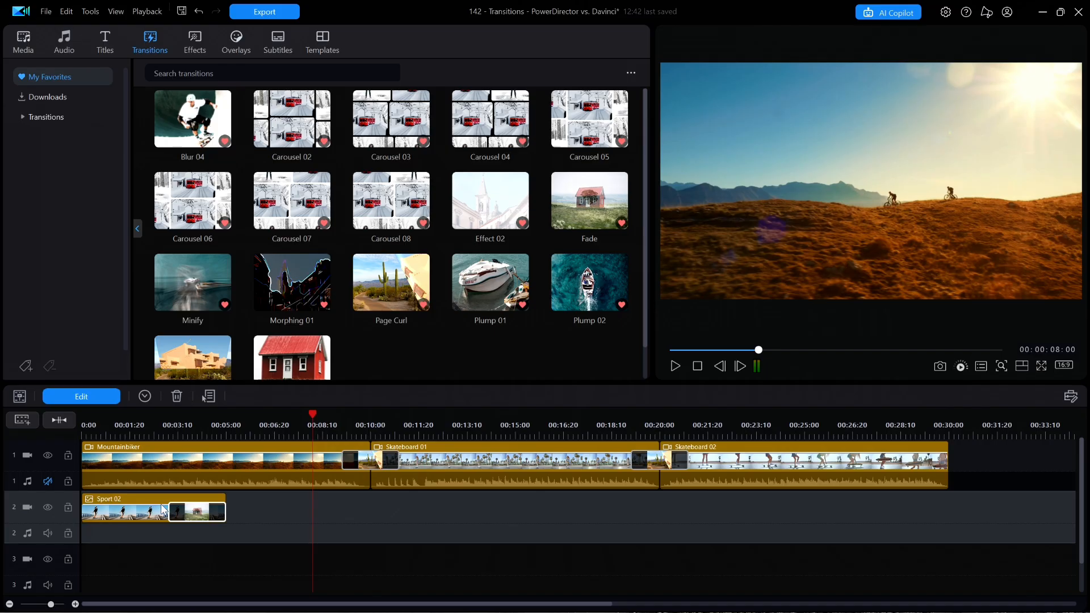
mouse_move(196, 514)
left_click(334, 561)
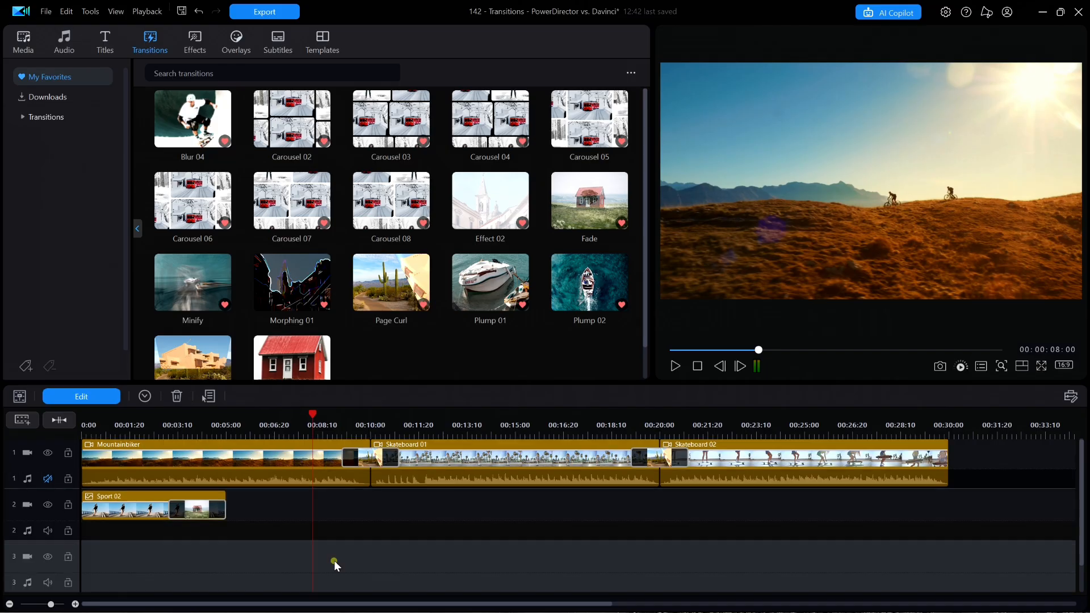
key("Home")
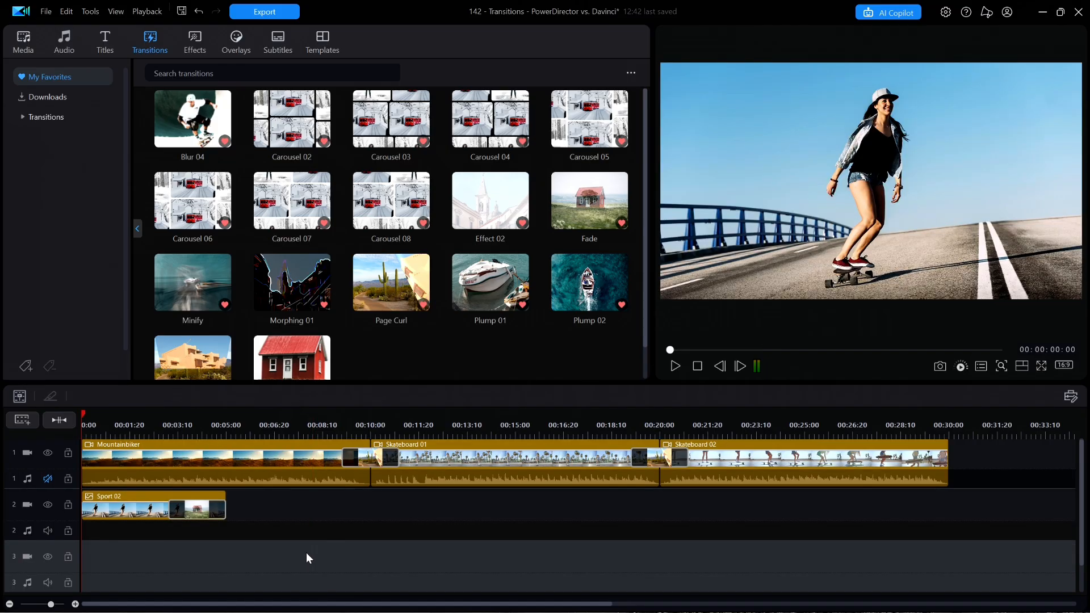
key("space")
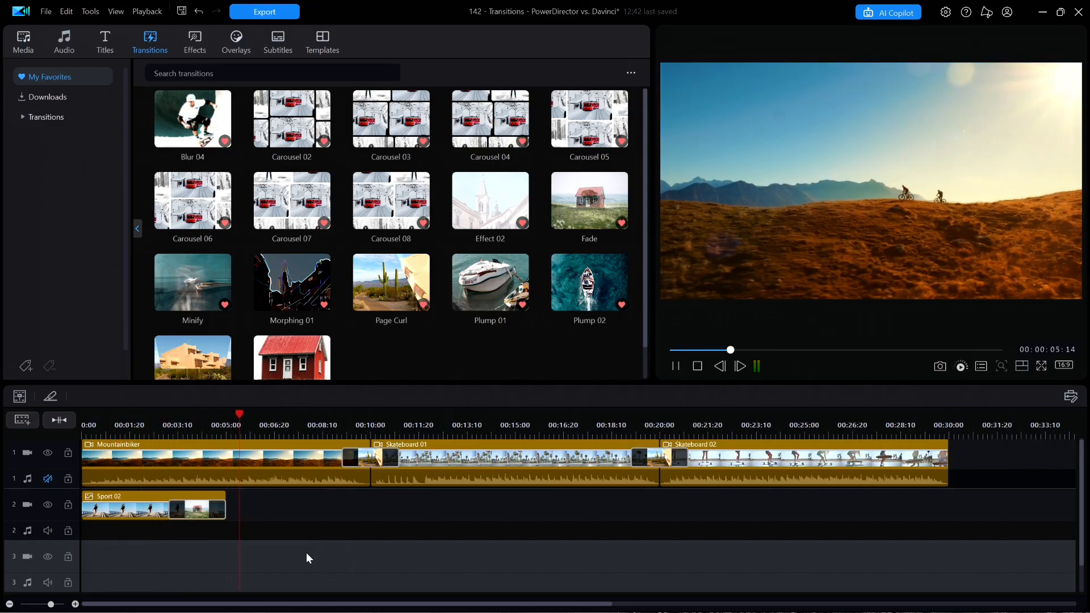
key("space")
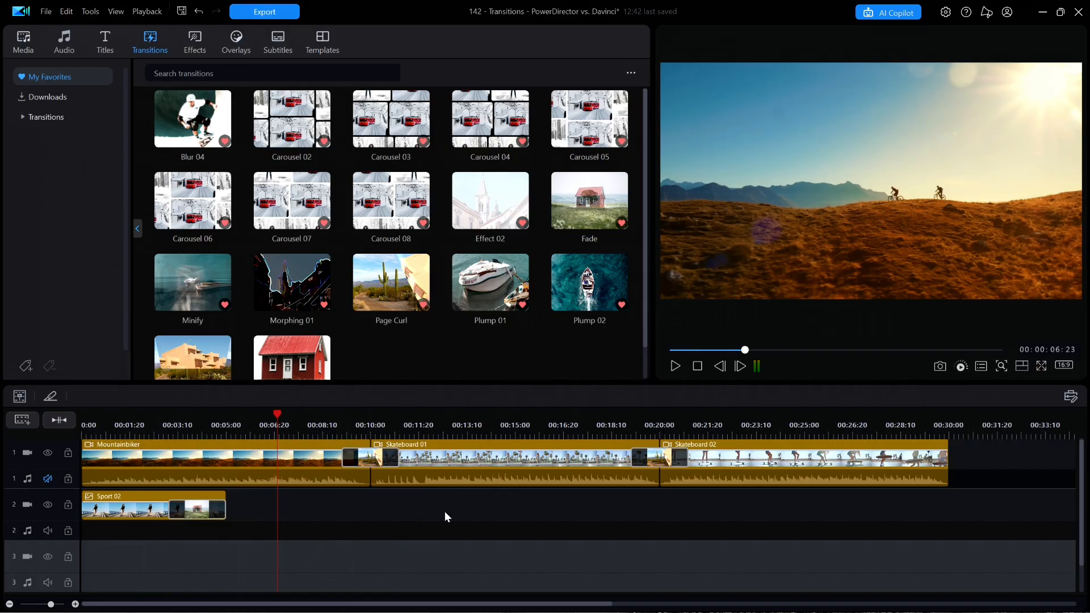
- Check the fade near 4 seconds and move Sport 02 from track 2 to the end of track 1, directly after Skateboard 02
left_click_drag(279, 413, 198, 456)
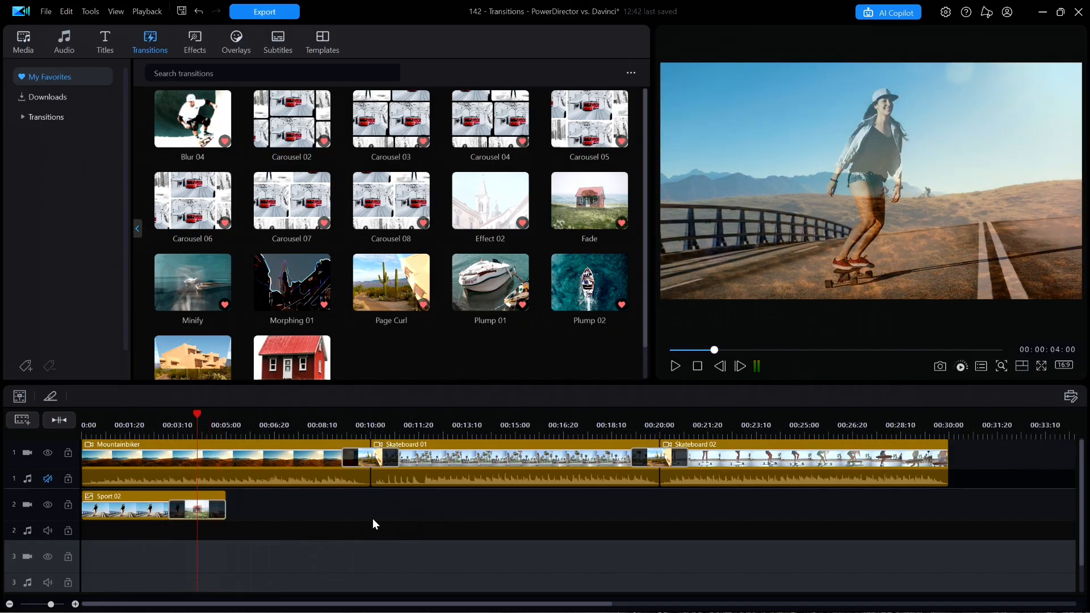
left_click(137, 500)
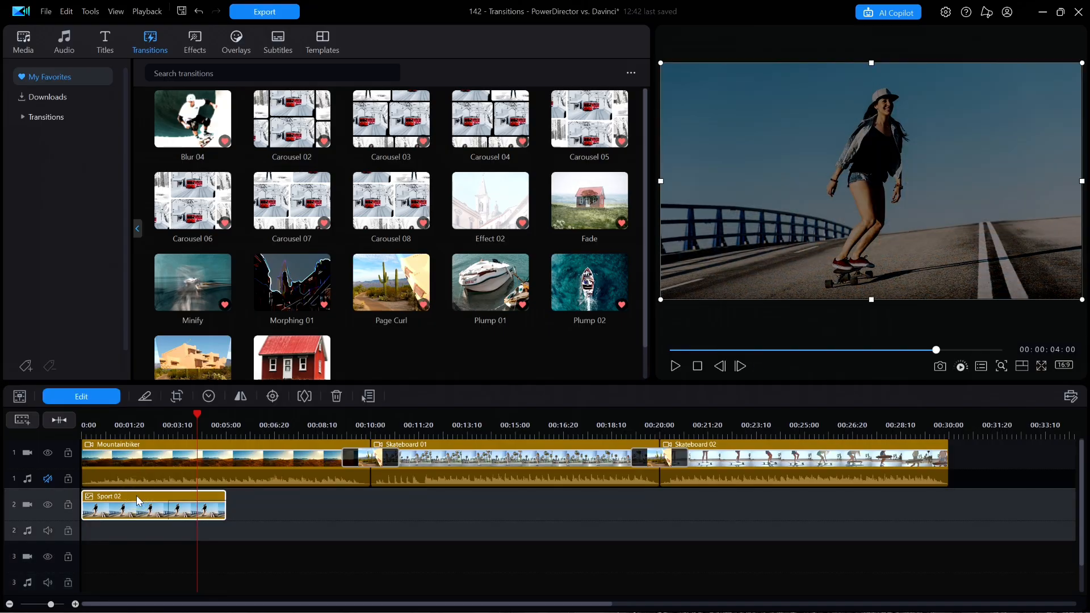
left_click_drag(596, 535, 1004, 459)
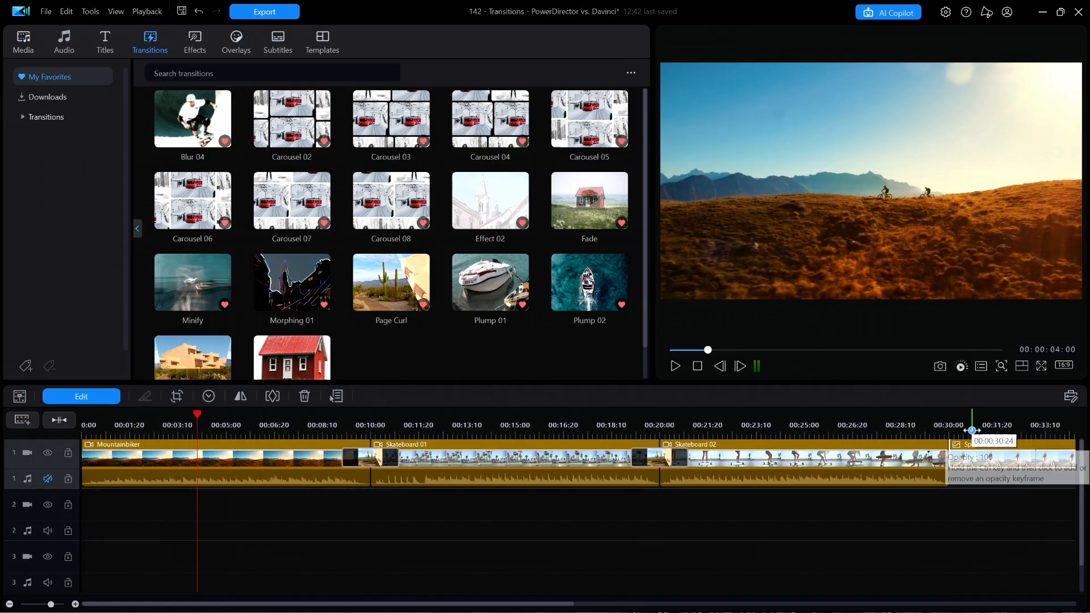
left_click_drag(949, 417, 868, 417)
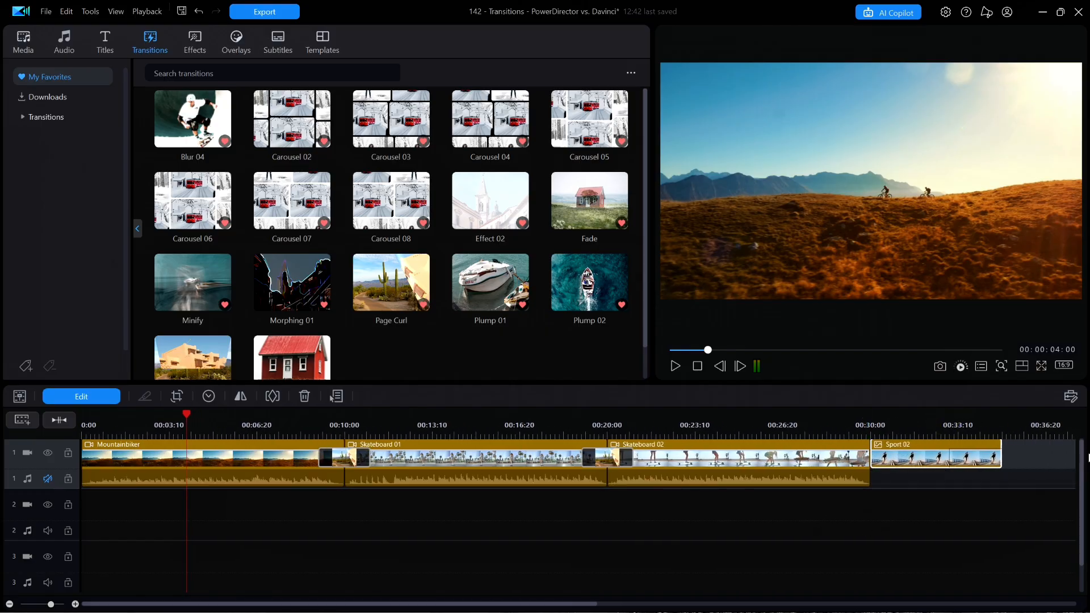
left_click_drag(1083, 460, 1085, 428)
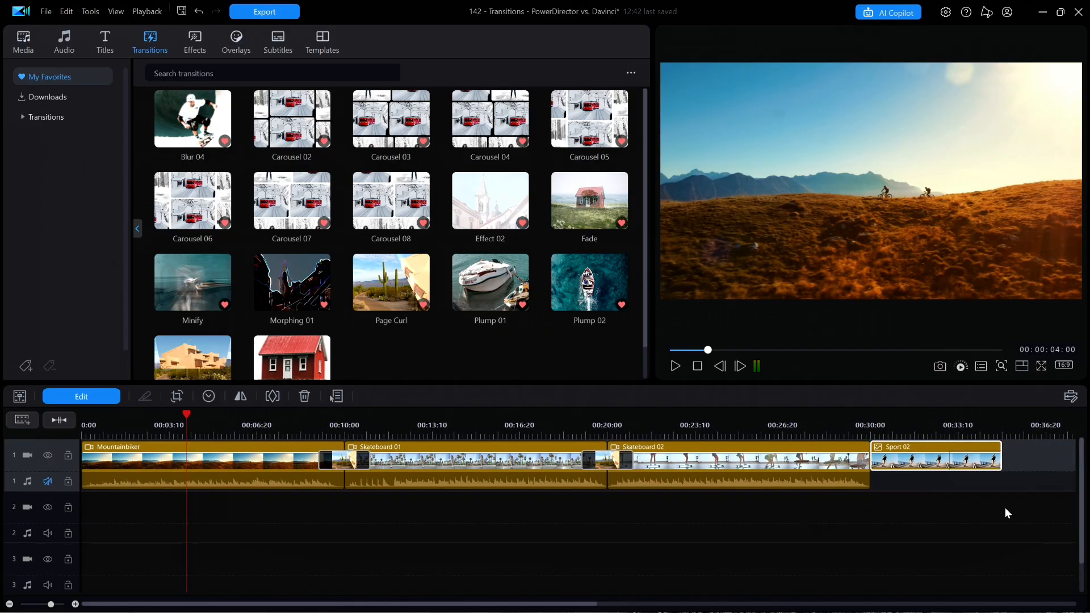
- Add Fade to the end of Sport 02 on track 1 and Page Curl to the cut between Skateboard 02 and Sport 02
left_click_drag(591, 200, 977, 461)
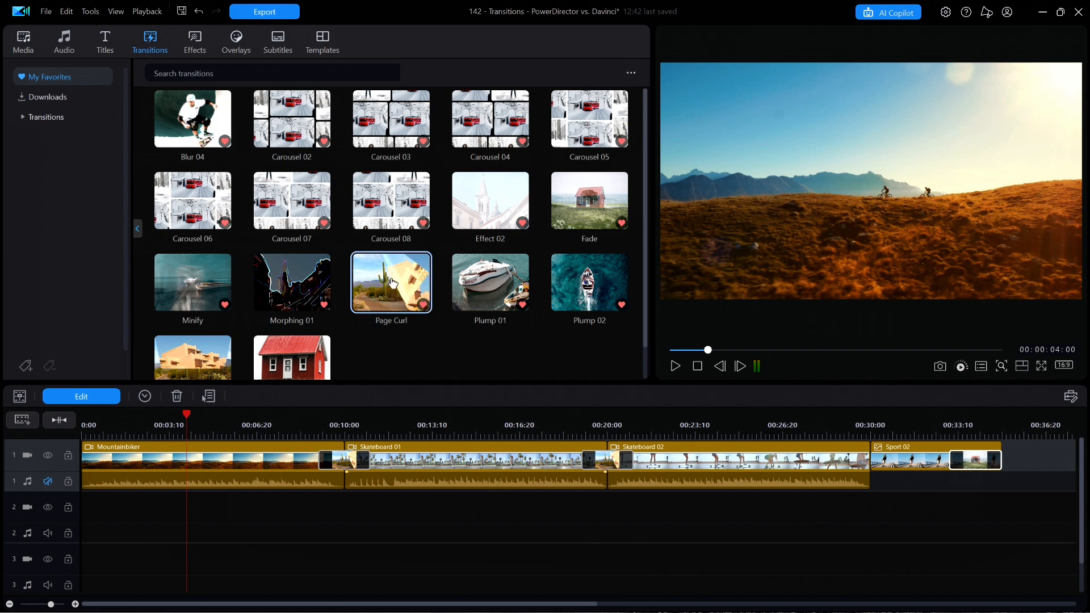
left_click_drag(393, 283, 877, 467)
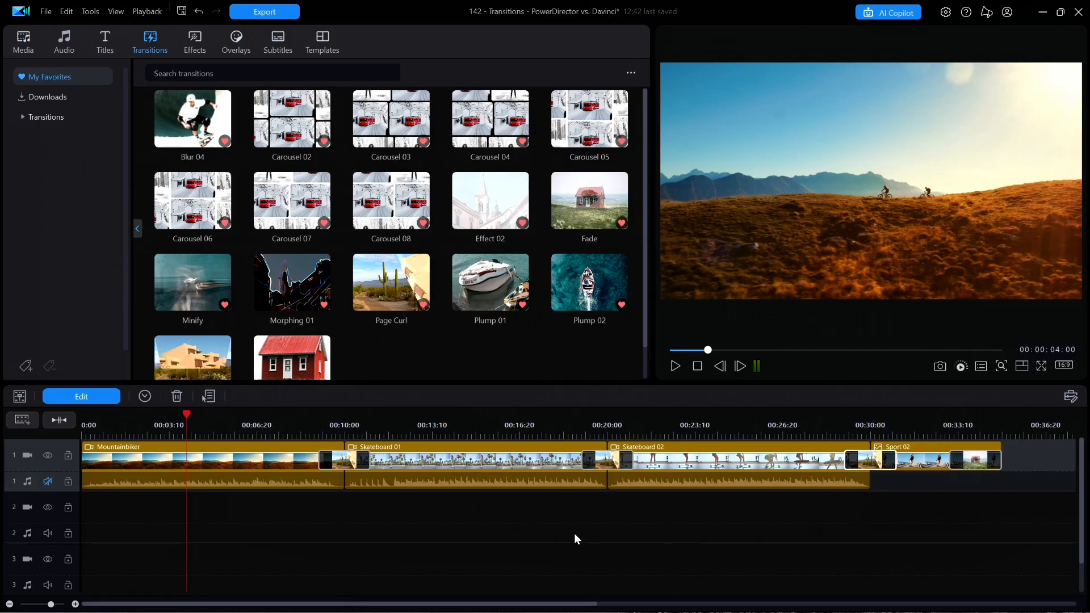
- Extend the Page Curl between Mountainbiker and Skateboard 01 to start at 00:08:00 and last 3 seconds, and play back across it
mouse_move(349, 462)
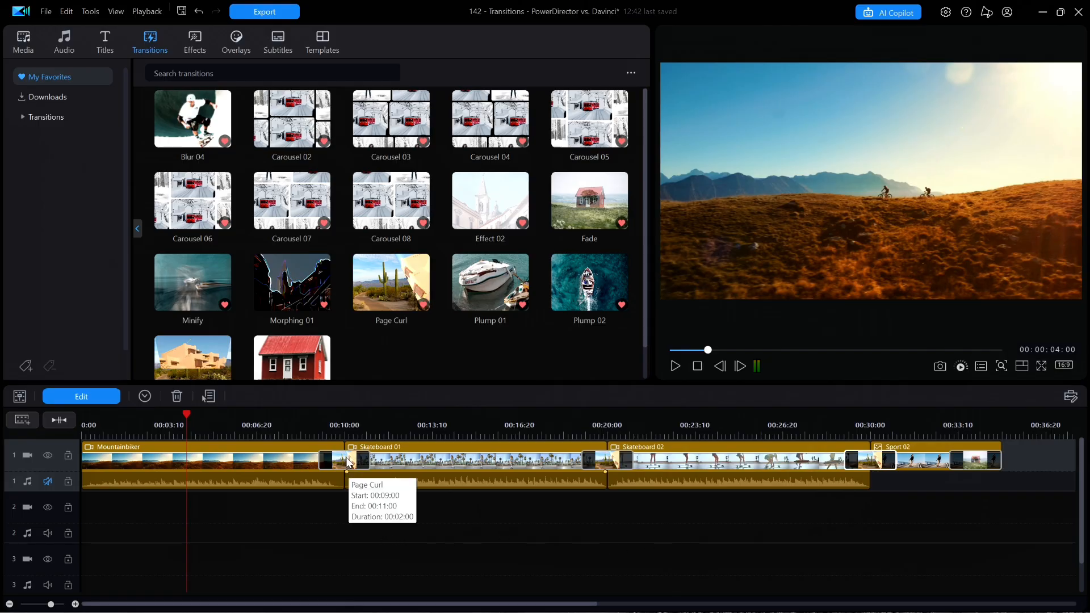
left_click(349, 461)
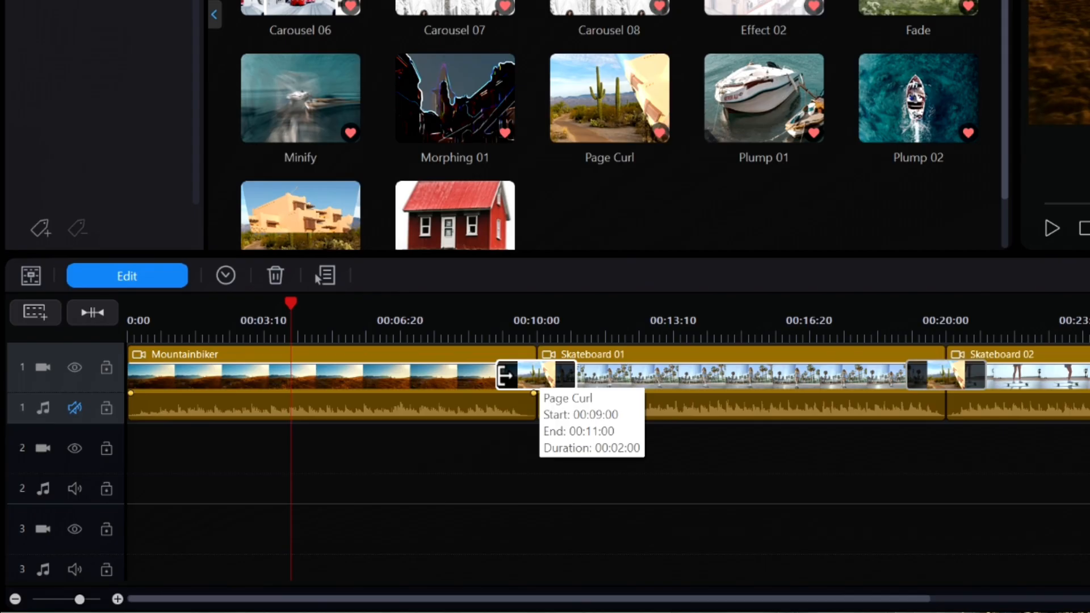
left_click_drag(506, 376, 465, 383)
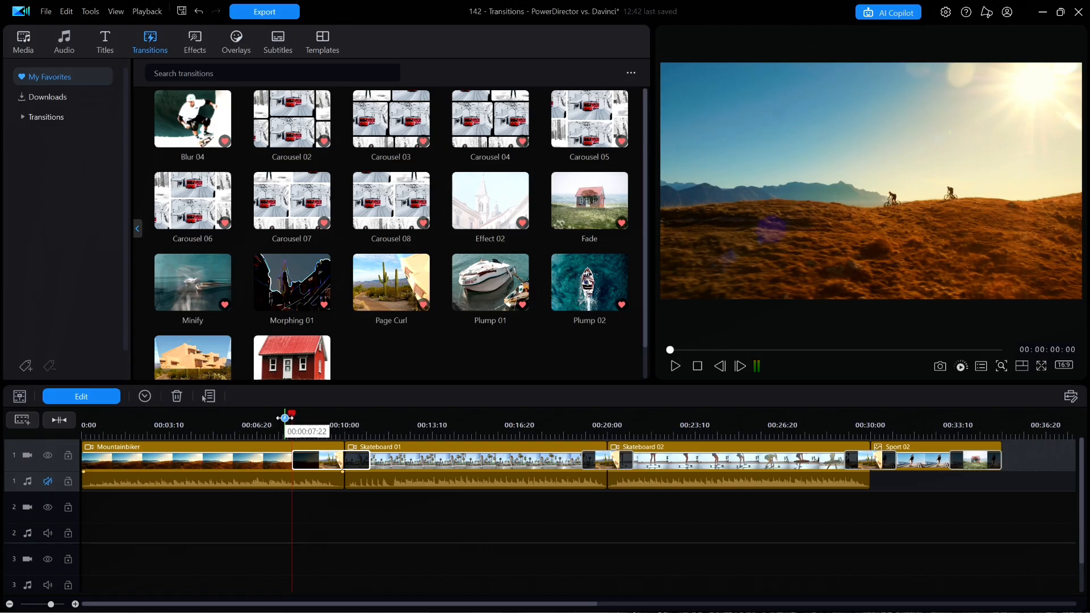
left_click(281, 419)
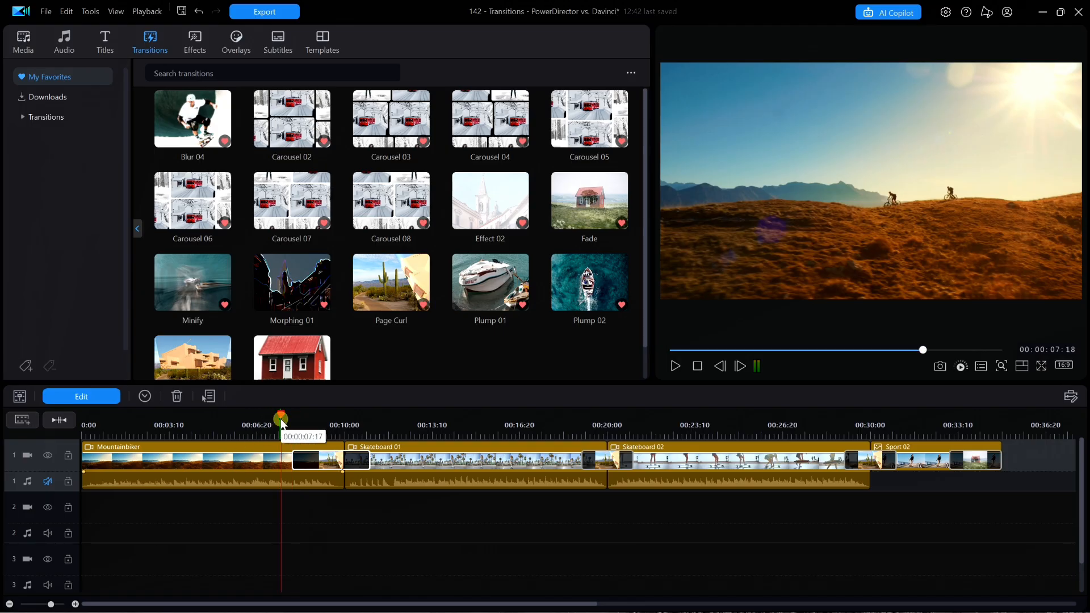
left_click(345, 518)
key("space")
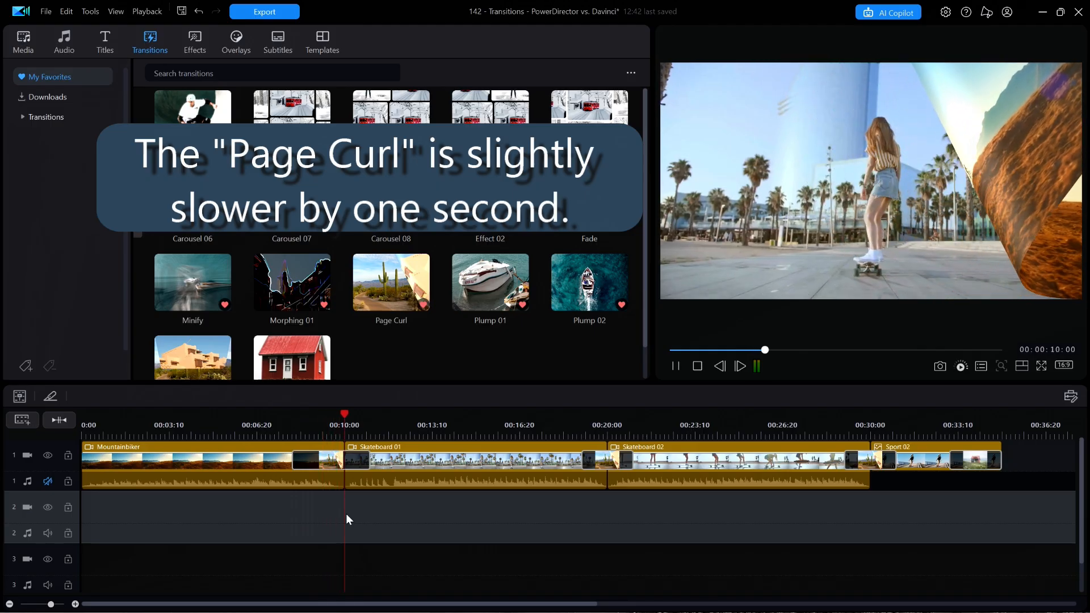
key("space")
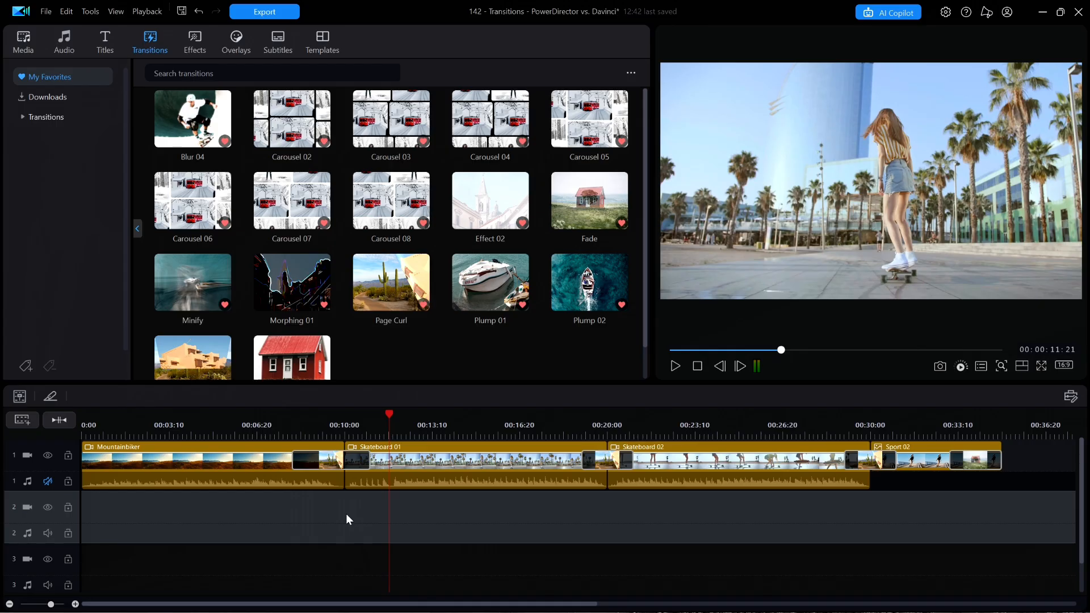
- Set the Page Curl between Mountainbiker and Skateboard 01 to Overlap with direction Left and apply its settings to all transitions
left_click(335, 465)
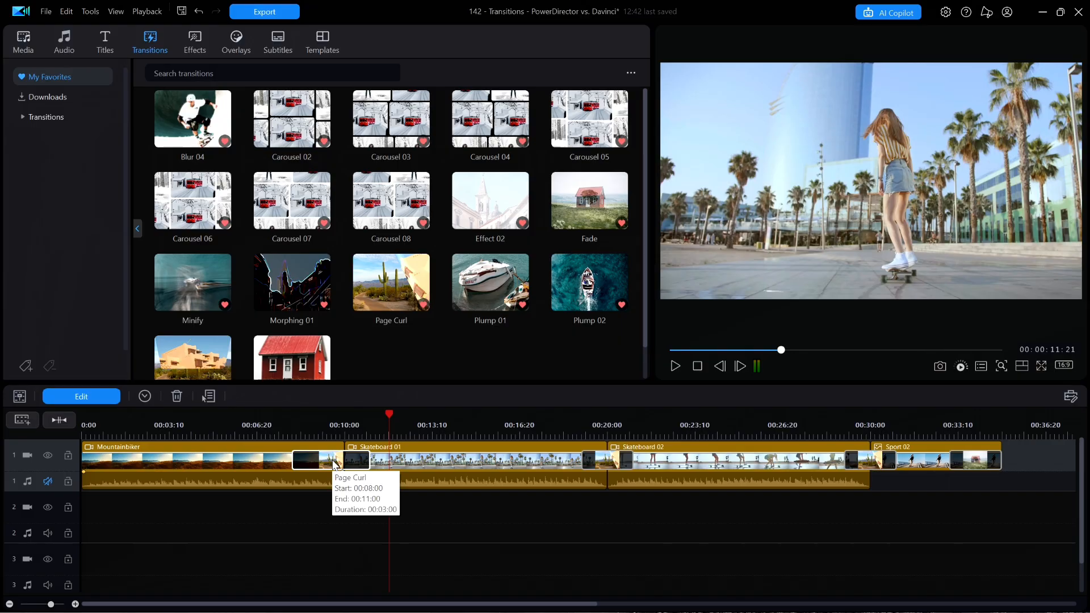
double_click(335, 464)
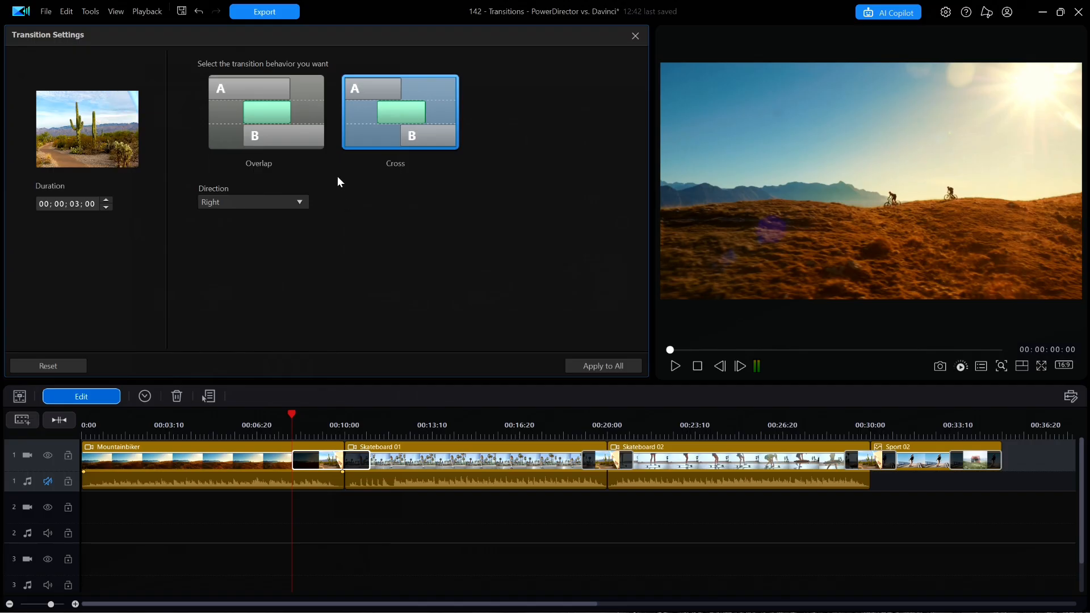
left_click(277, 125)
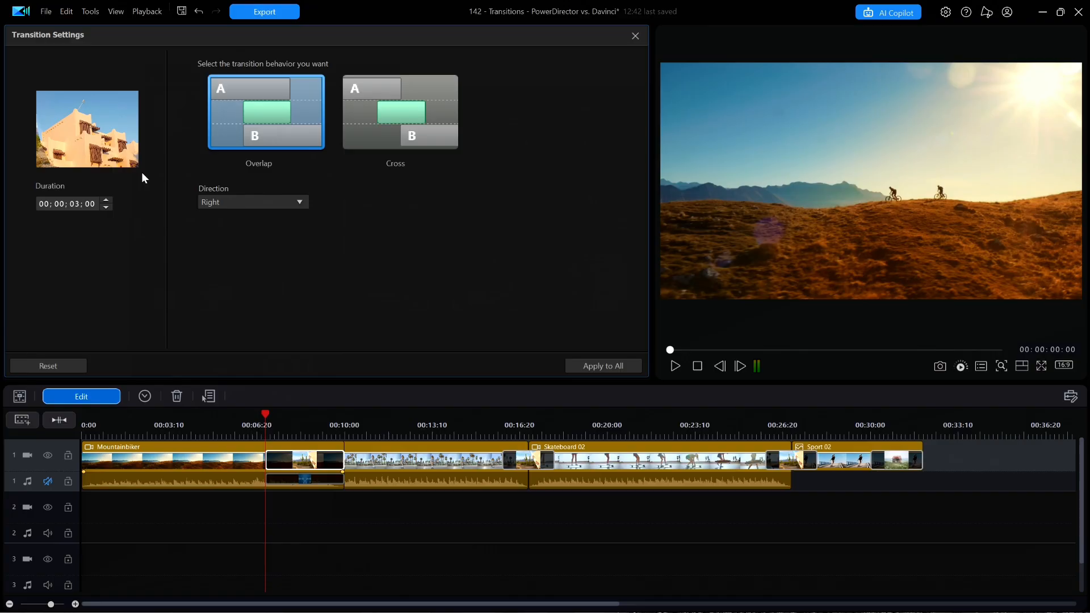
left_click(300, 202)
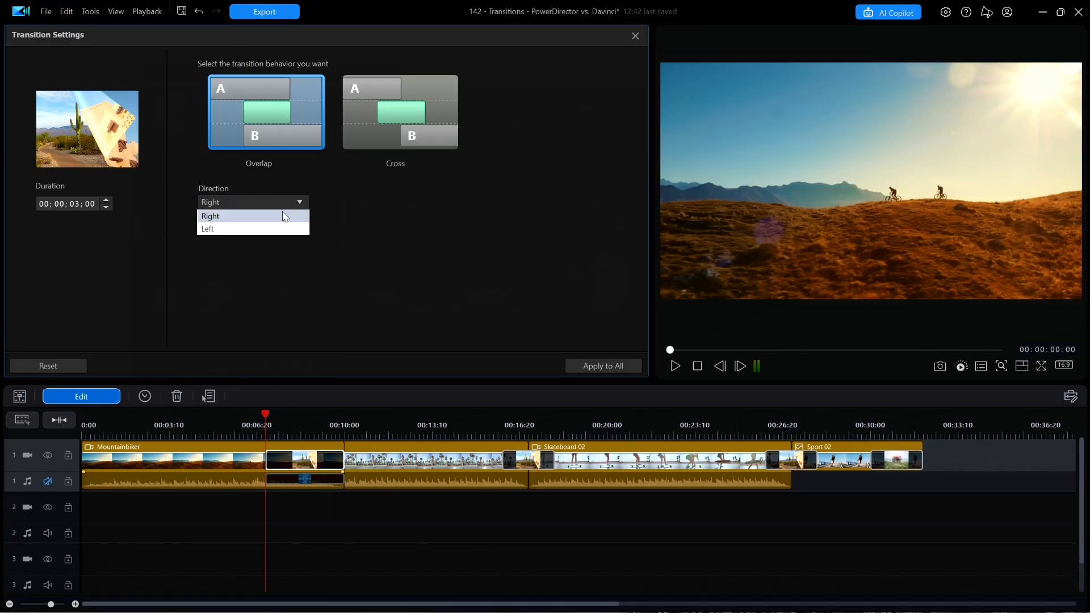
left_click(277, 230)
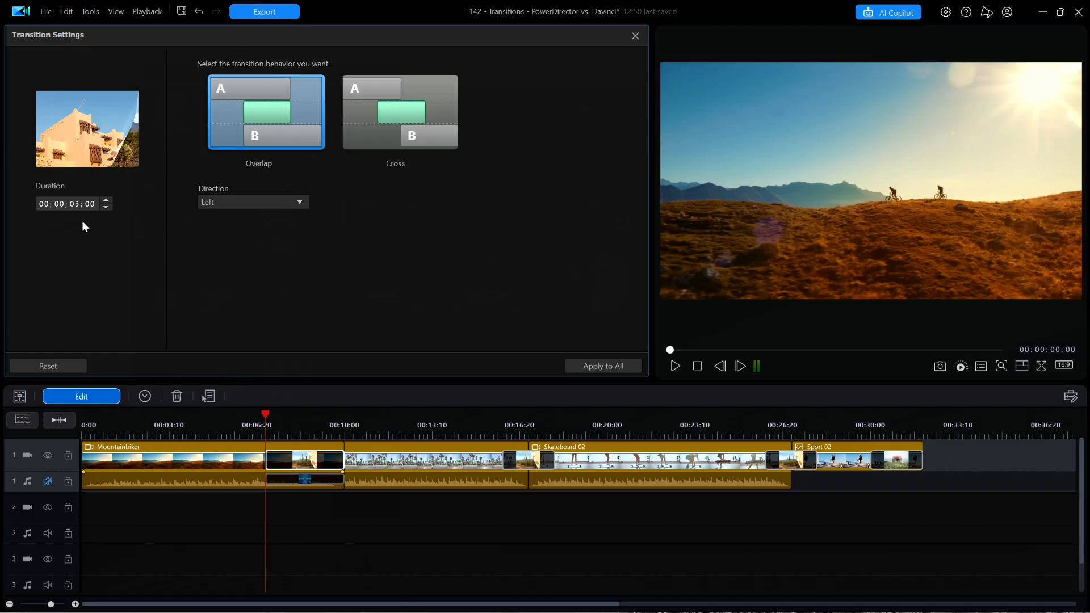
left_click(588, 367)
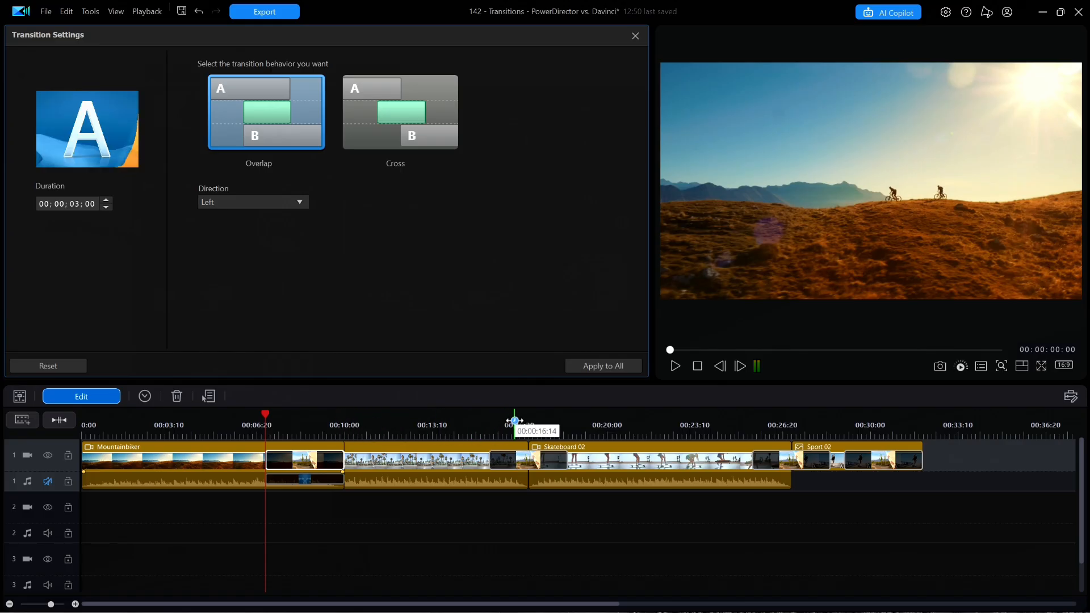
- Preview the transition between Skateboard 01 and Skateboard 02 and the one at the end of Sport 02 on track 1
left_click(513, 426)
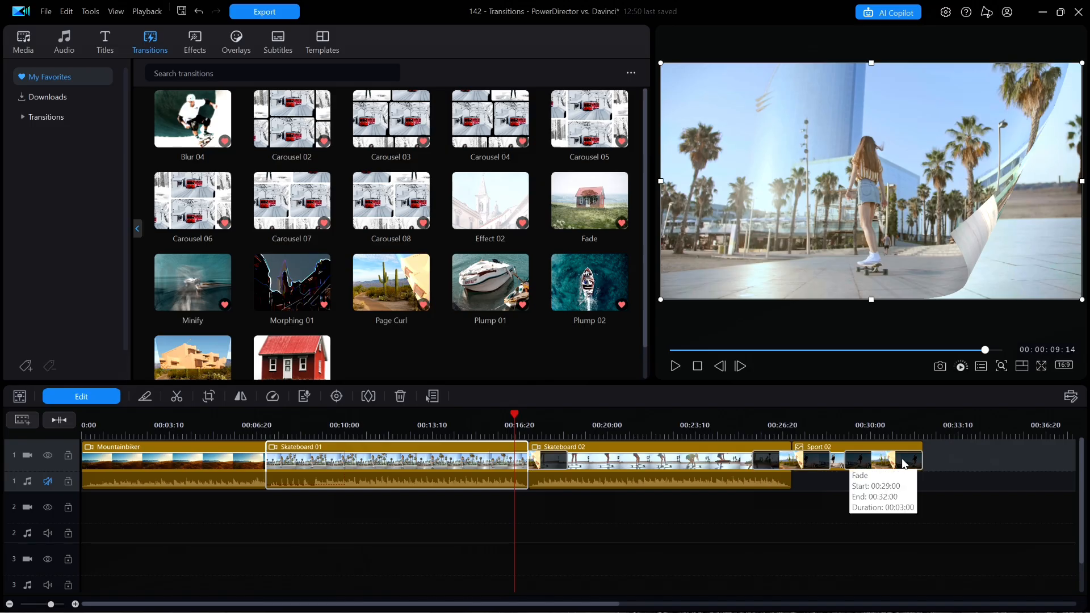
left_click(476, 509)
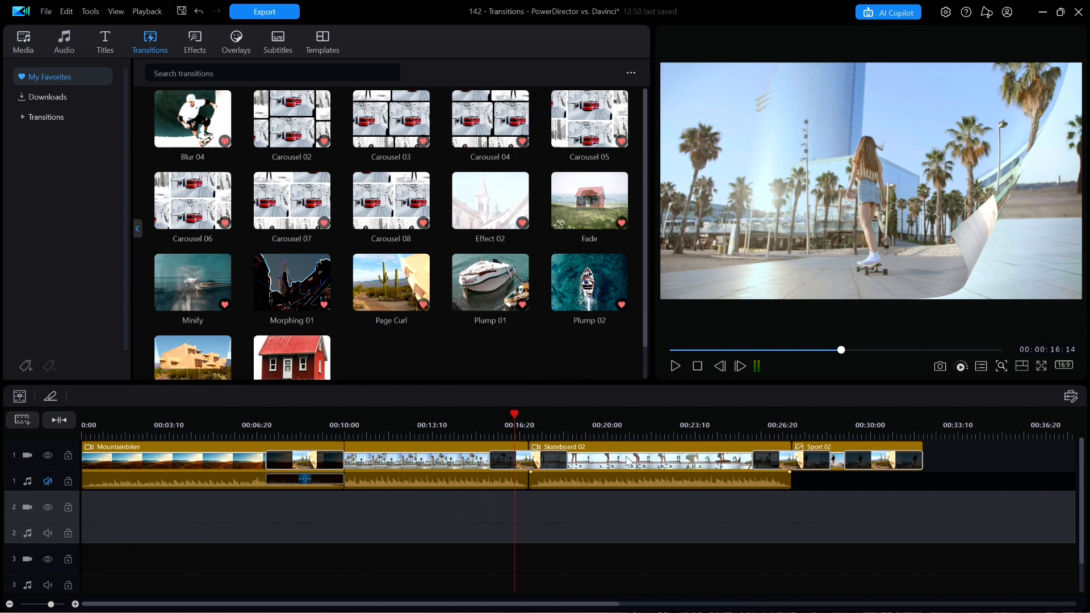
left_click_drag(514, 412, 880, 433)
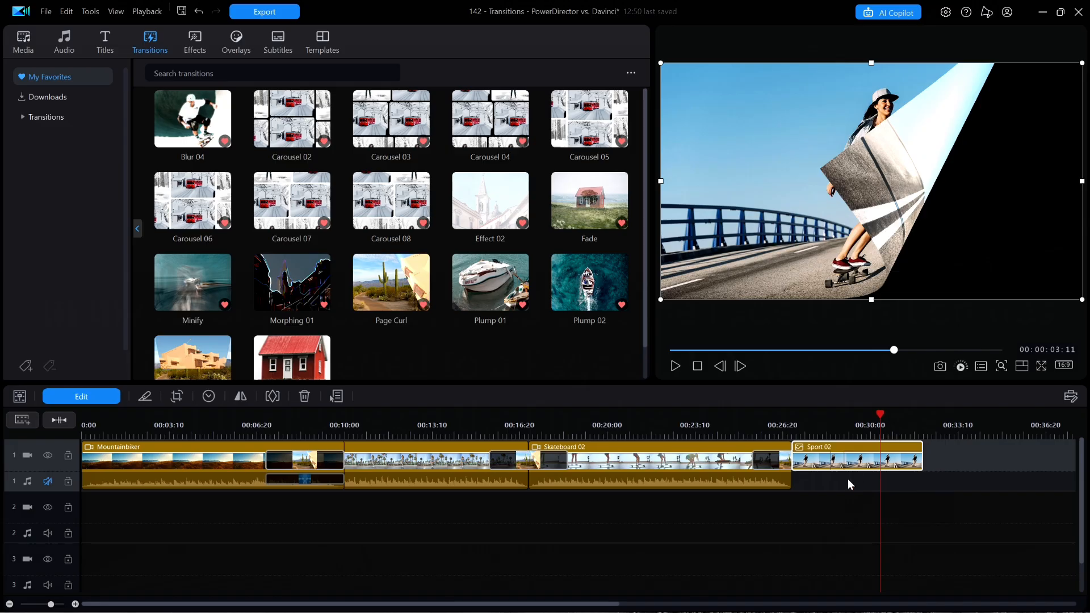
left_click(511, 506)
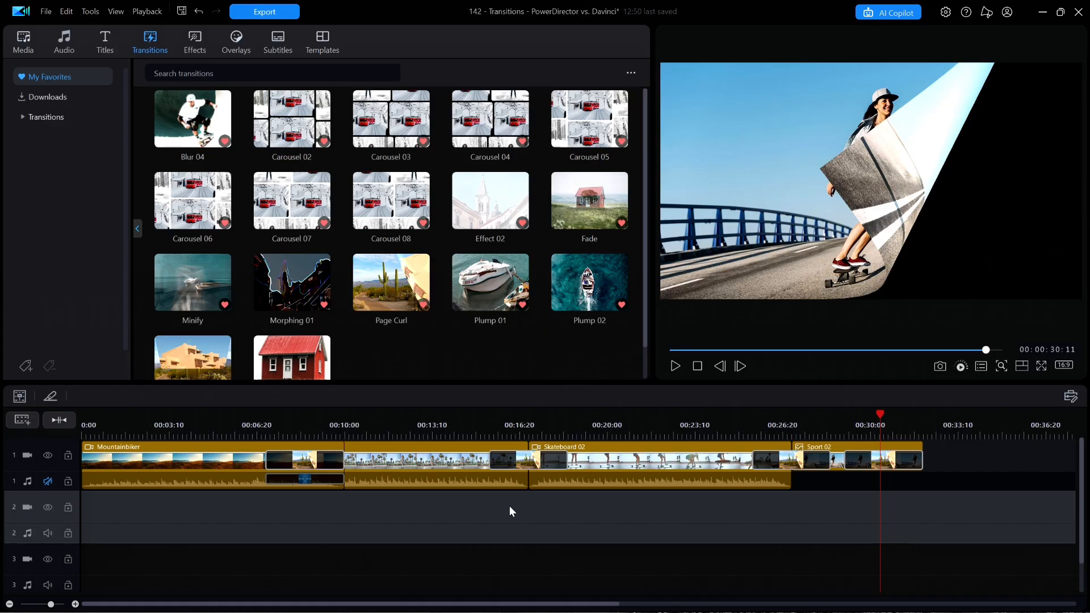
- Place Sport 02.jpg at the start of track 2 and add a Fade transition to both its end and its beginning
left_click(21, 39)
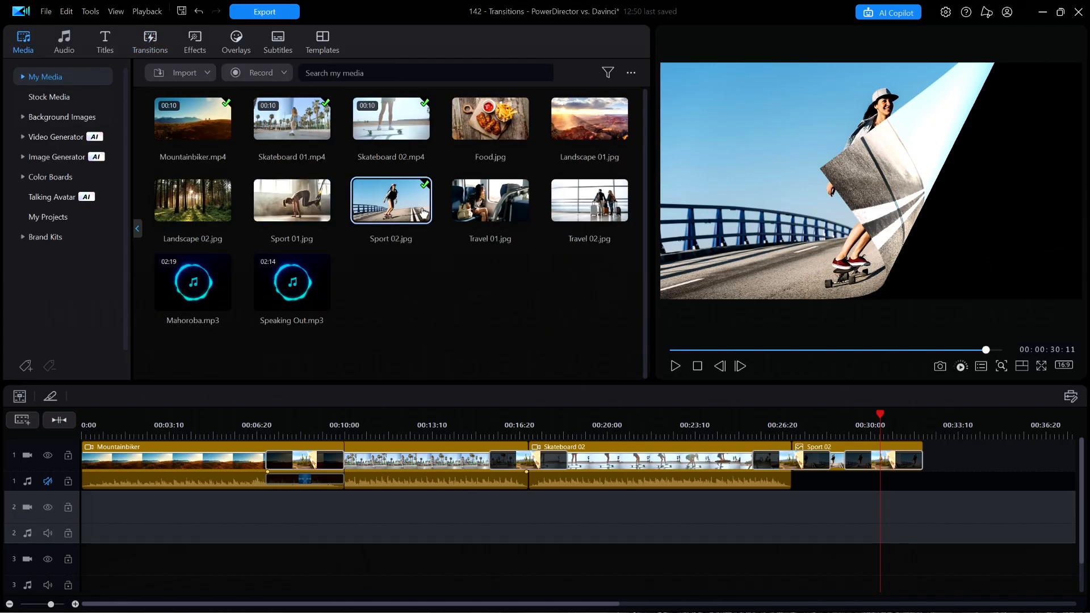
left_click_drag(421, 212, 56, 507)
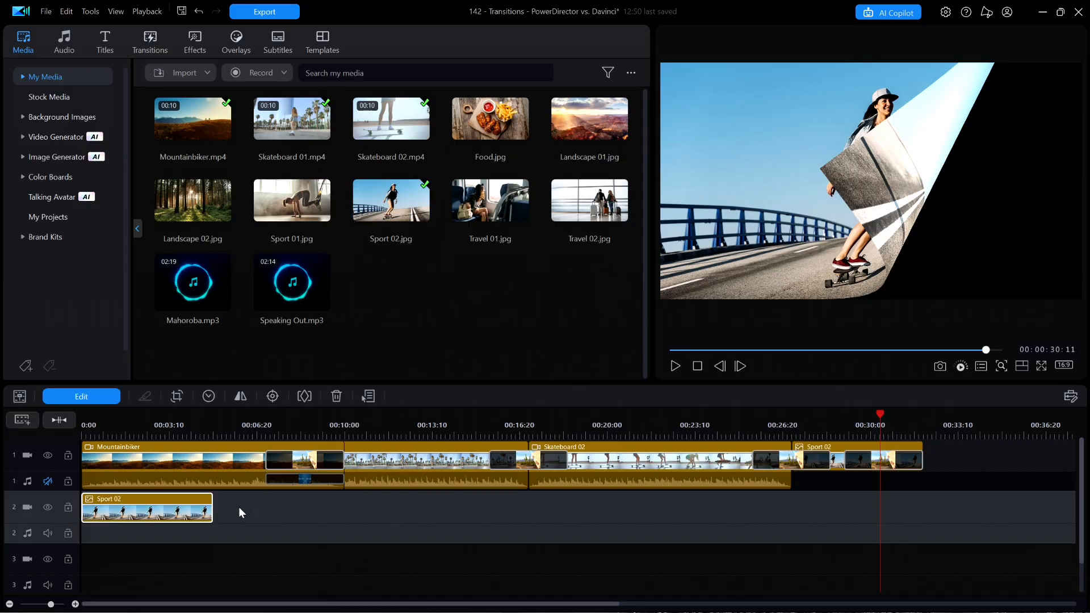
left_click(150, 41)
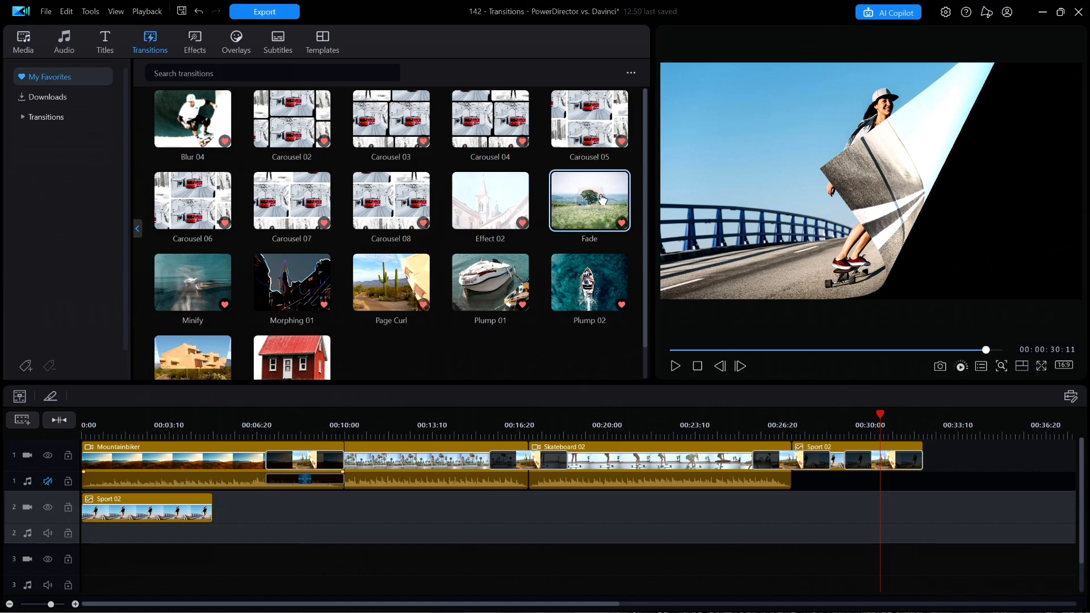
left_click_drag(603, 206, 210, 528)
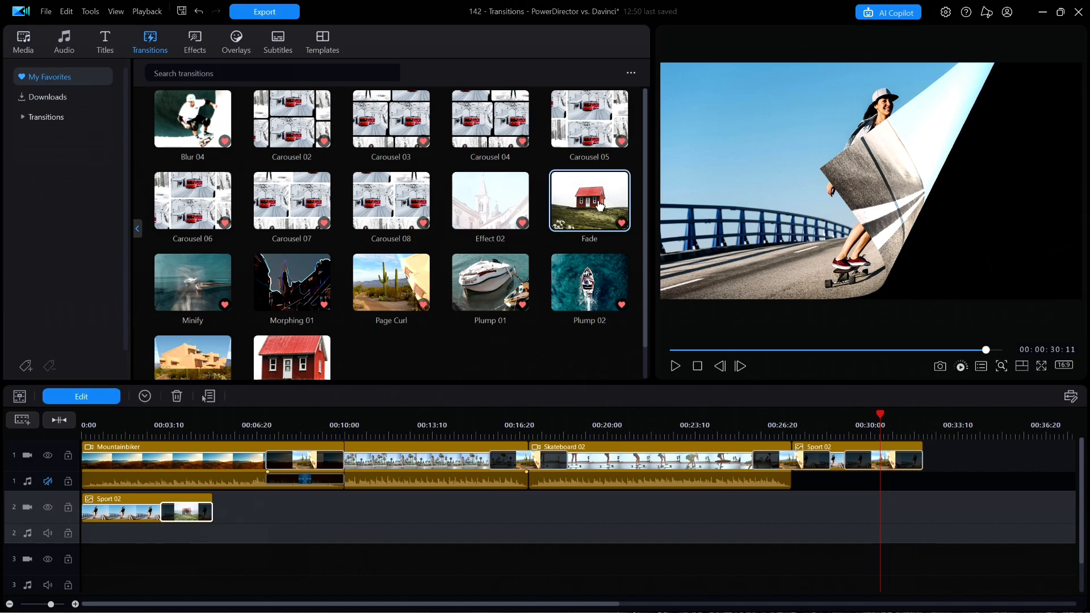
left_click_drag(591, 205, 98, 514)
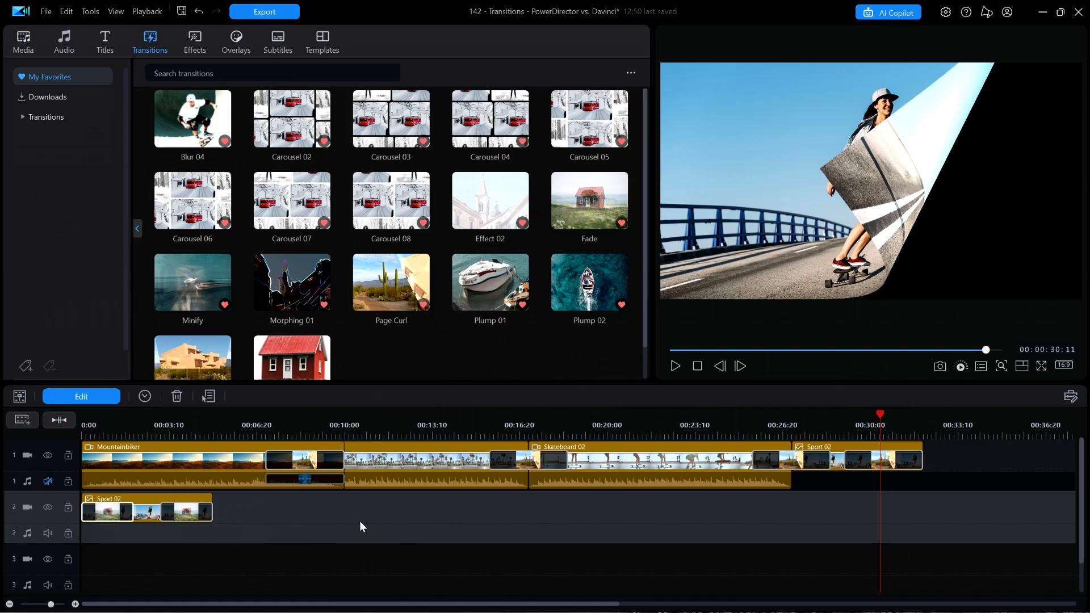
- Return the Page Curl between Mountainbiker and Skateboard 01 to a Cross transition centred on their cut
left_click(303, 463)
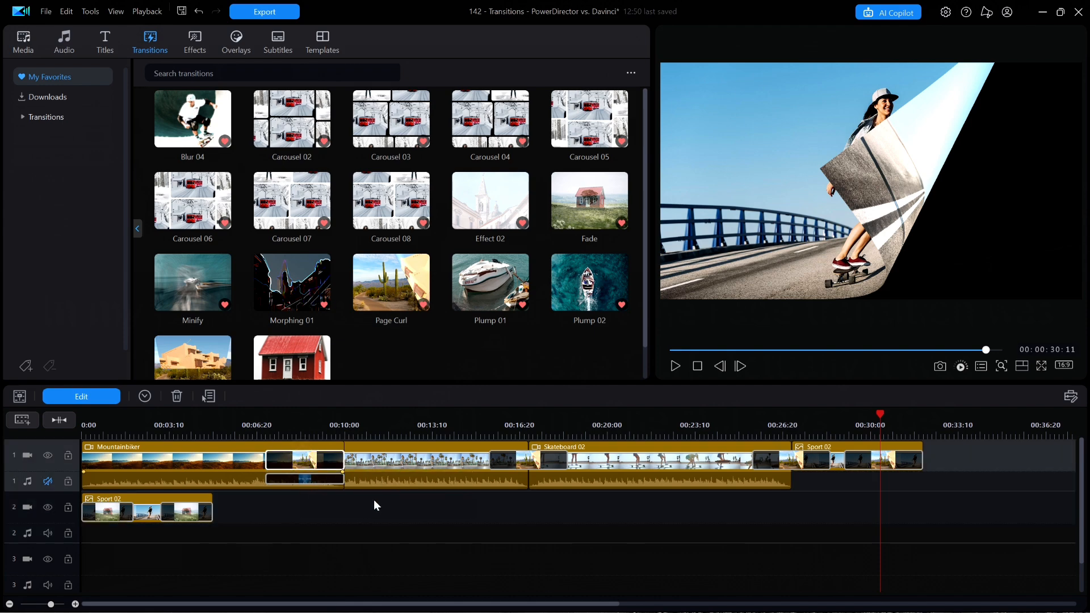
double_click(305, 464)
left_click_drag(302, 459, 344, 464)
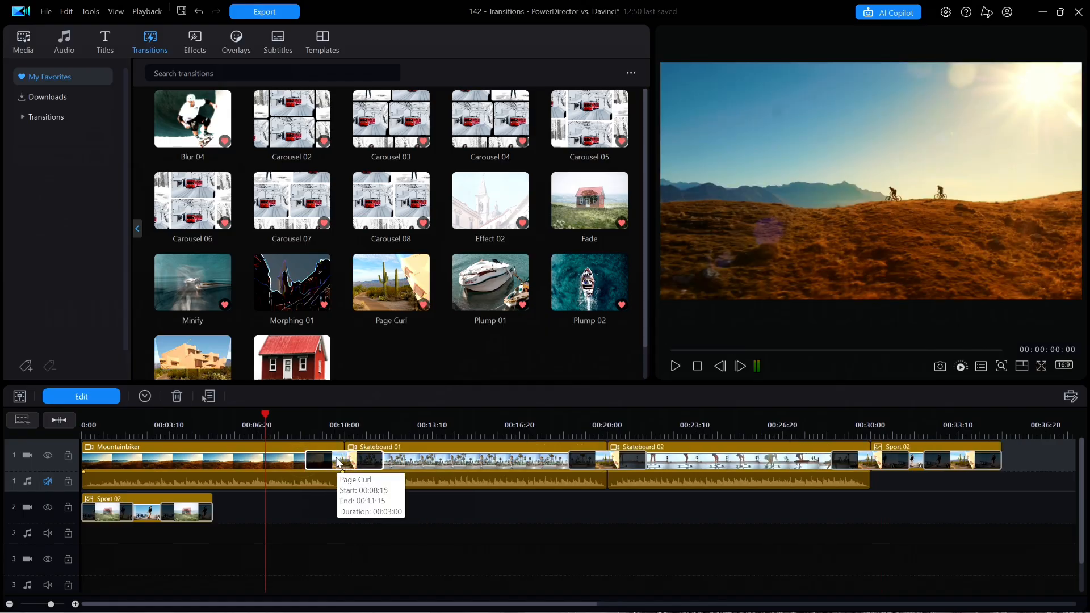
- Change the first Page Curl on track 1 to Overlap behavior with direction Left, and apply the settings to all transitions
double_click(338, 463)
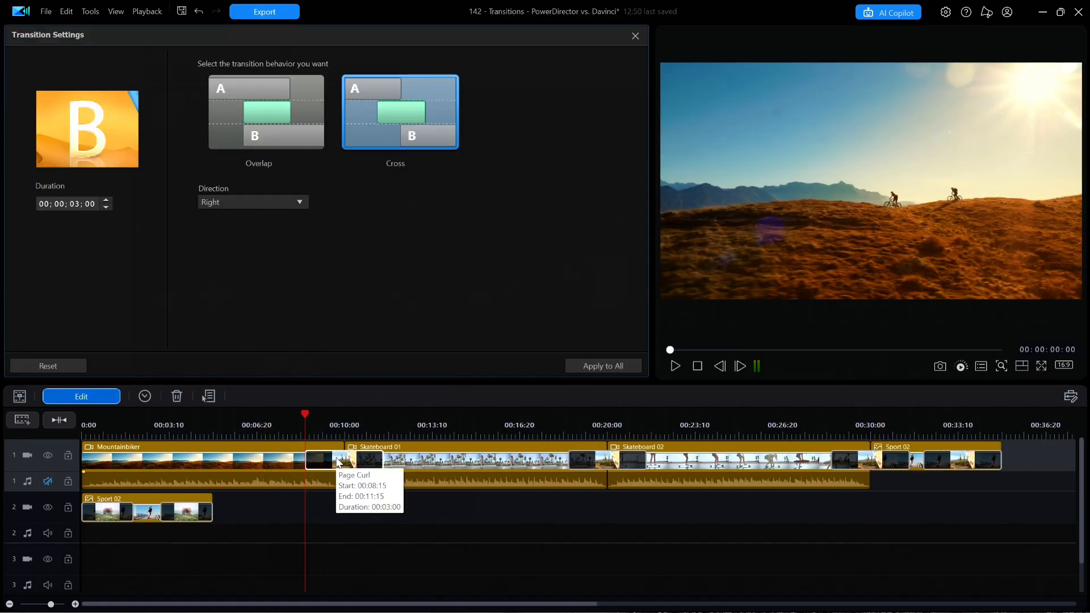
left_click(296, 142)
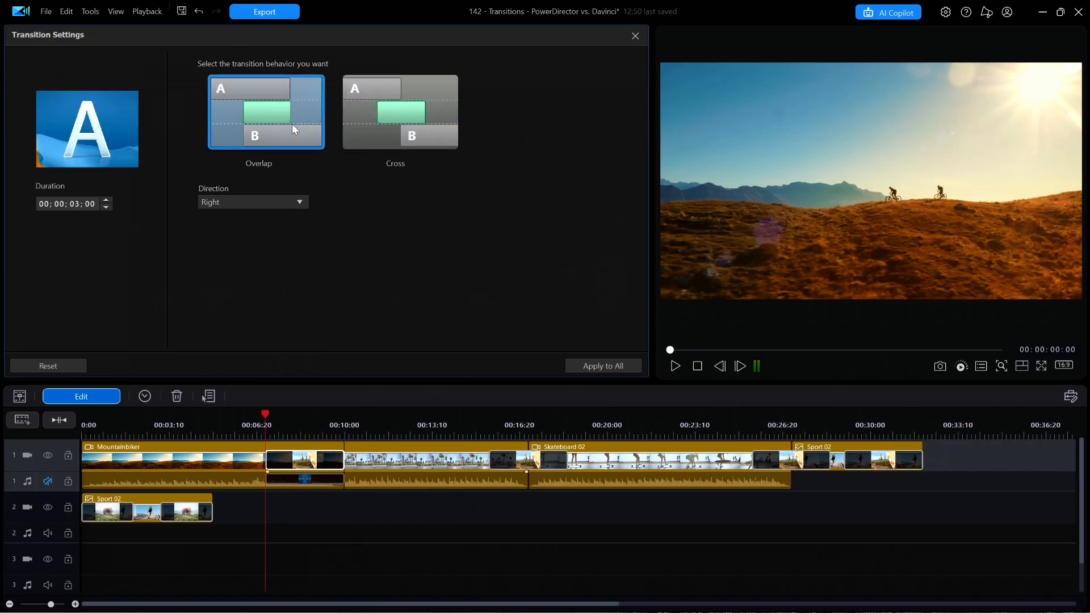
left_click(274, 201)
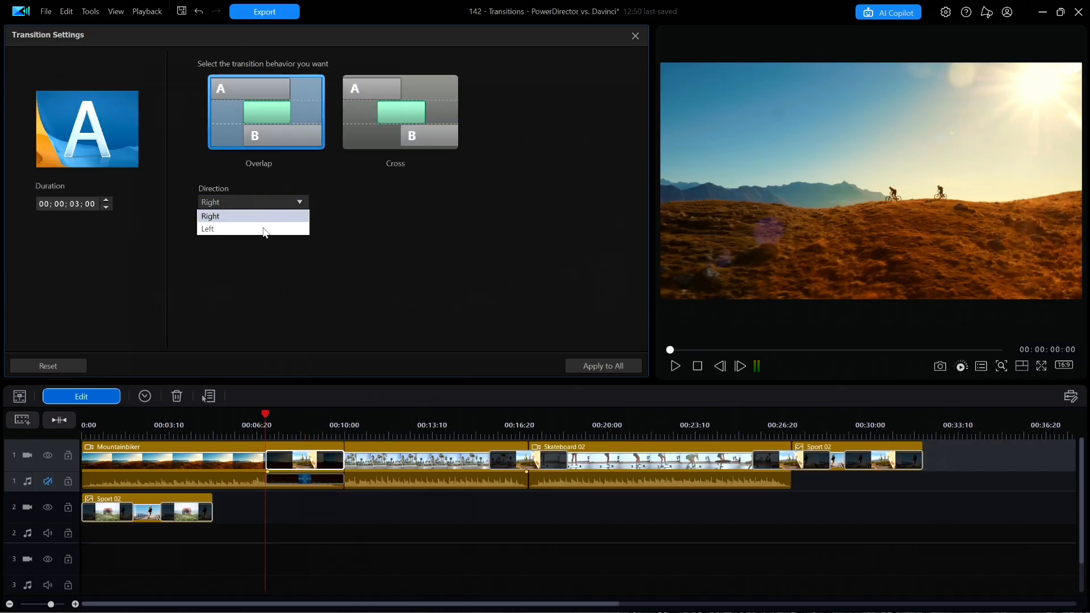
left_click(264, 229)
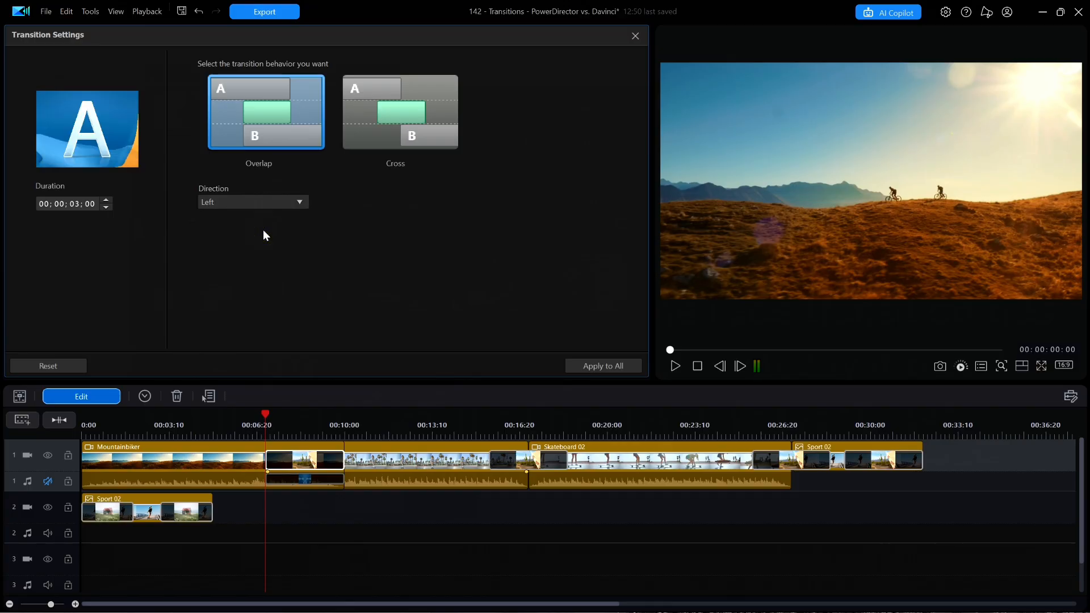
left_click(601, 367)
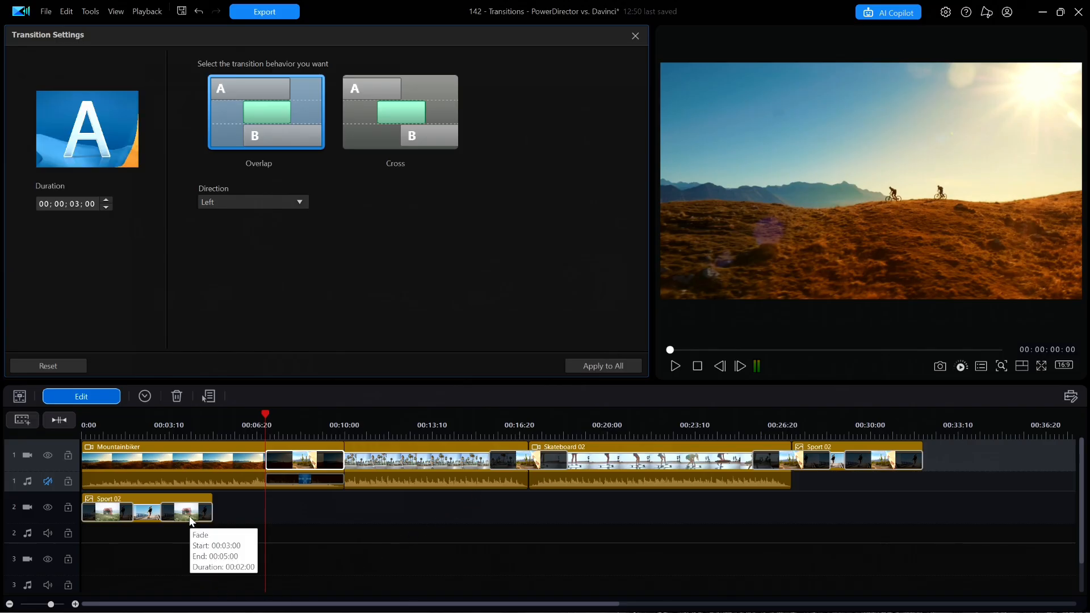
- Move the playhead to 00:00:01:03 to view the opening Fade of Sport 02 on track 2, and clear the clip selection
left_click_drag(263, 415, 110, 477)
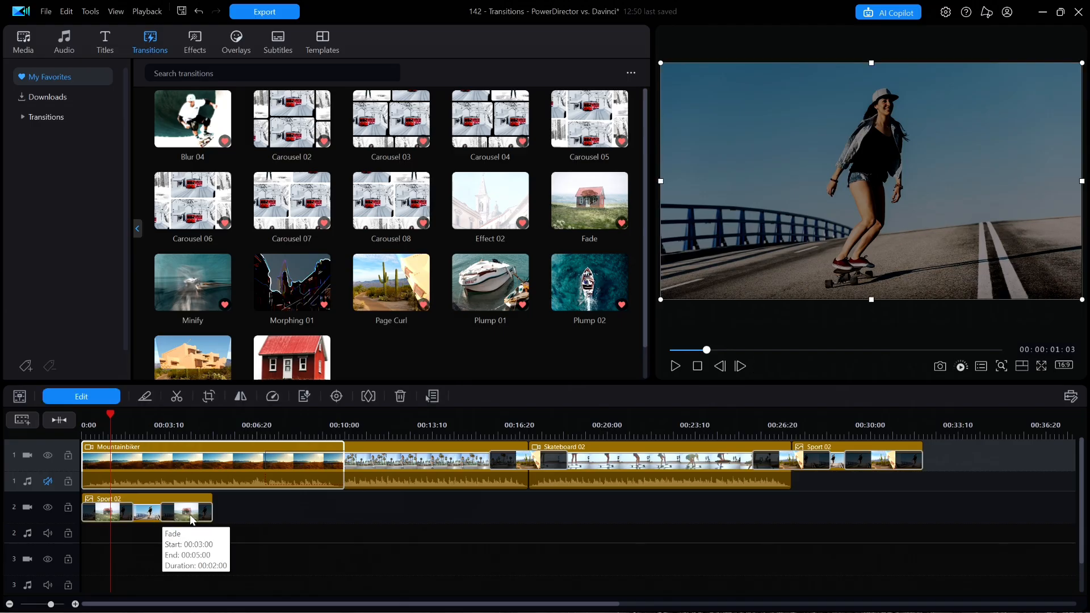
left_click(423, 509)
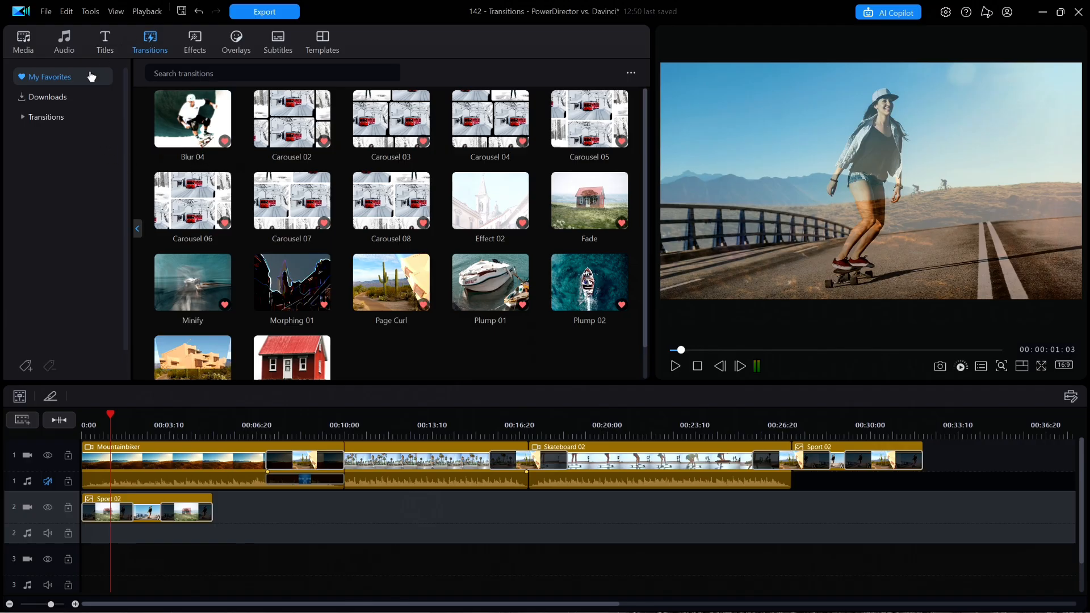
- Show the Basic category of the transitions library and preview Retro 01 and Retro 02
left_click(30, 117)
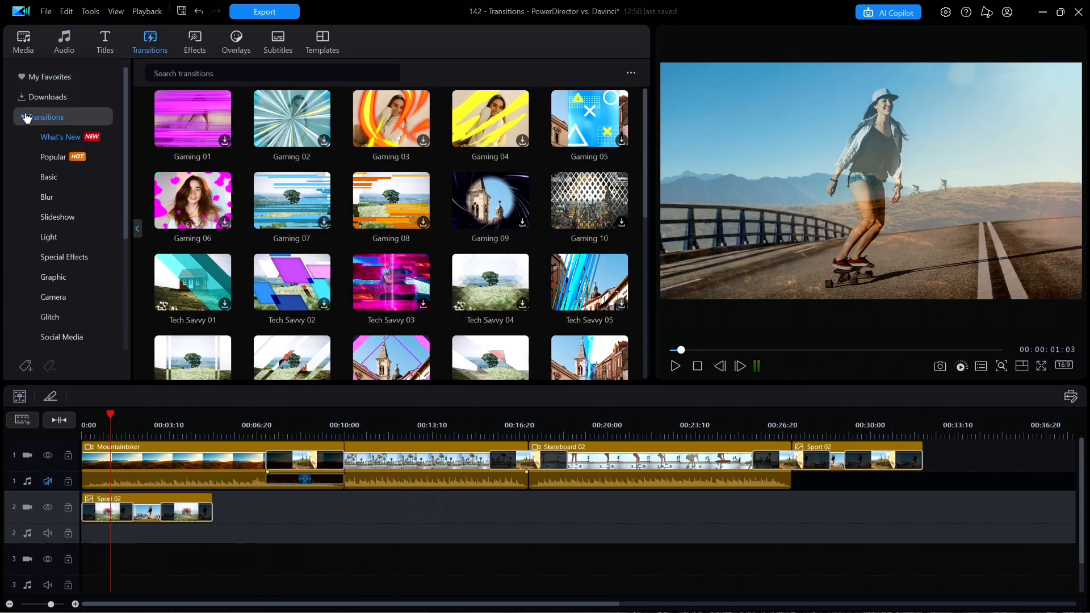
left_click(49, 178)
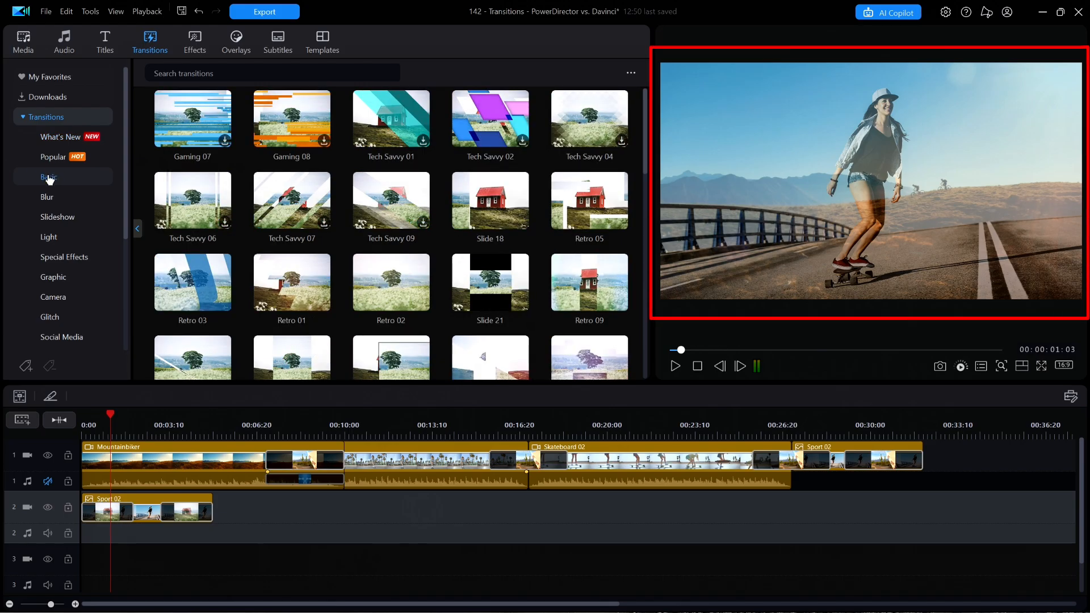
left_click(300, 287)
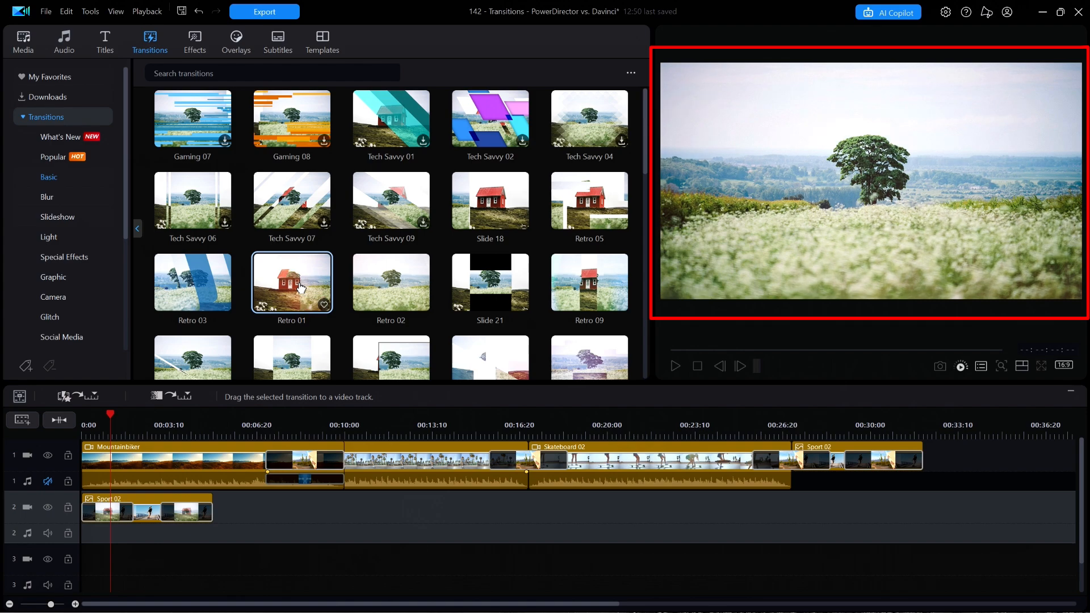
left_click(404, 299)
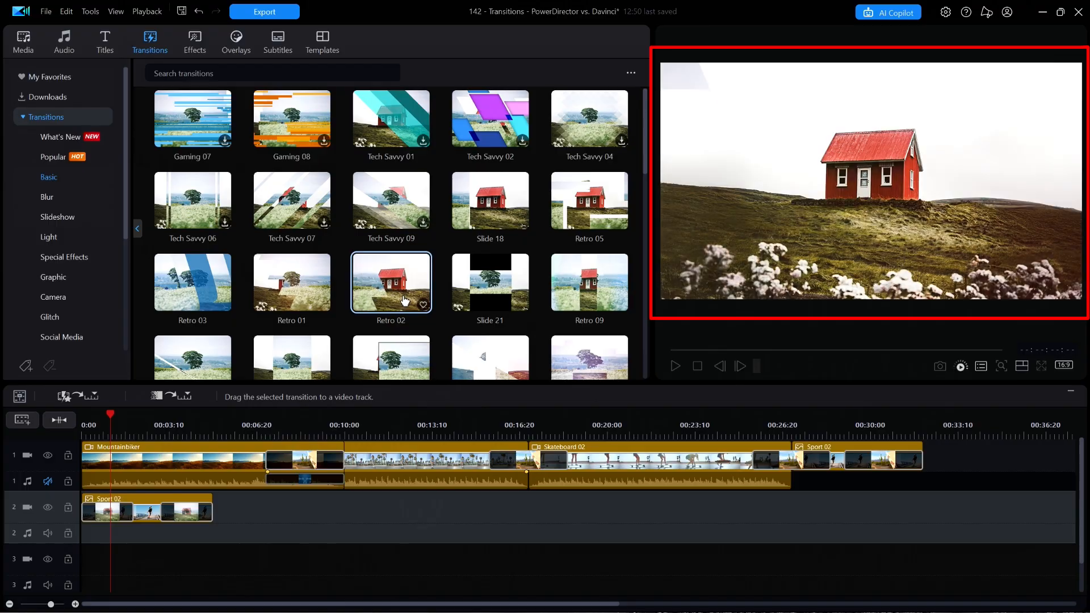
- Preview Camera 20 and Camera 21 from the Slideshow transitions category, and return to the media library
left_click(60, 217)
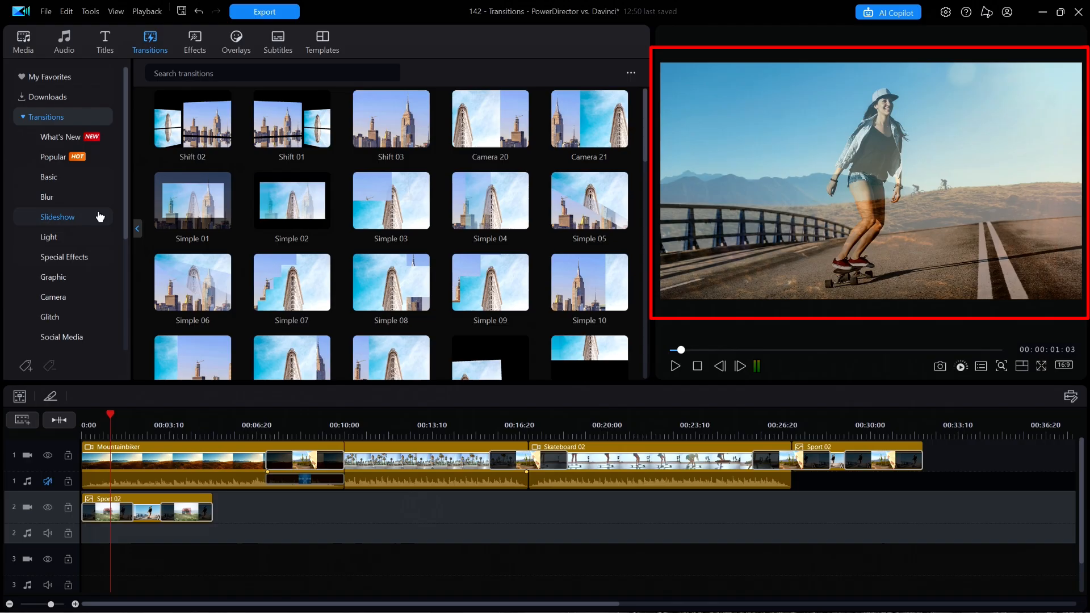
left_click(487, 112)
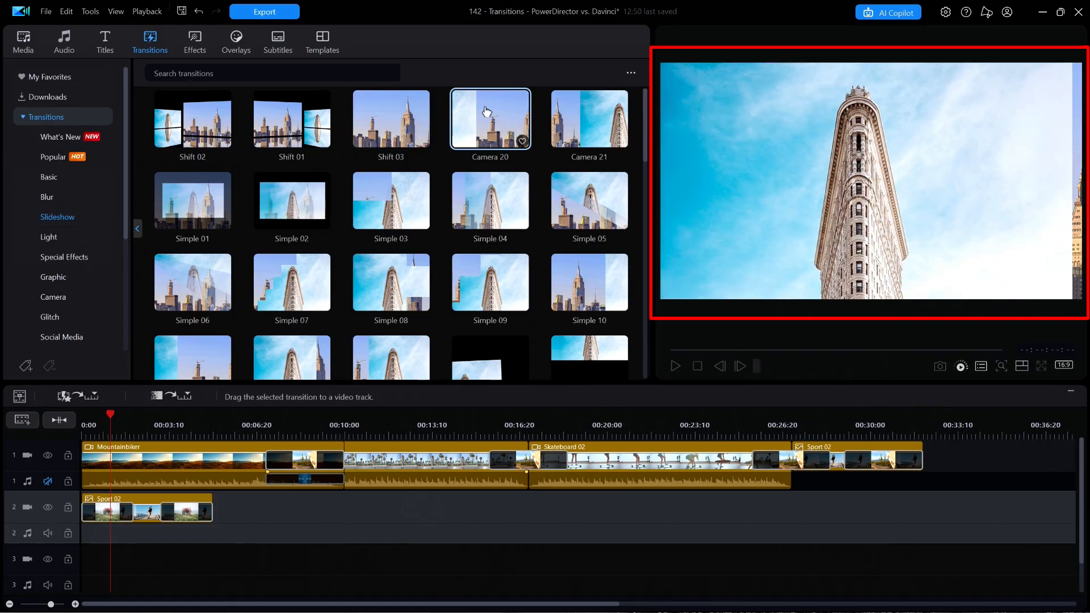
left_click(594, 118)
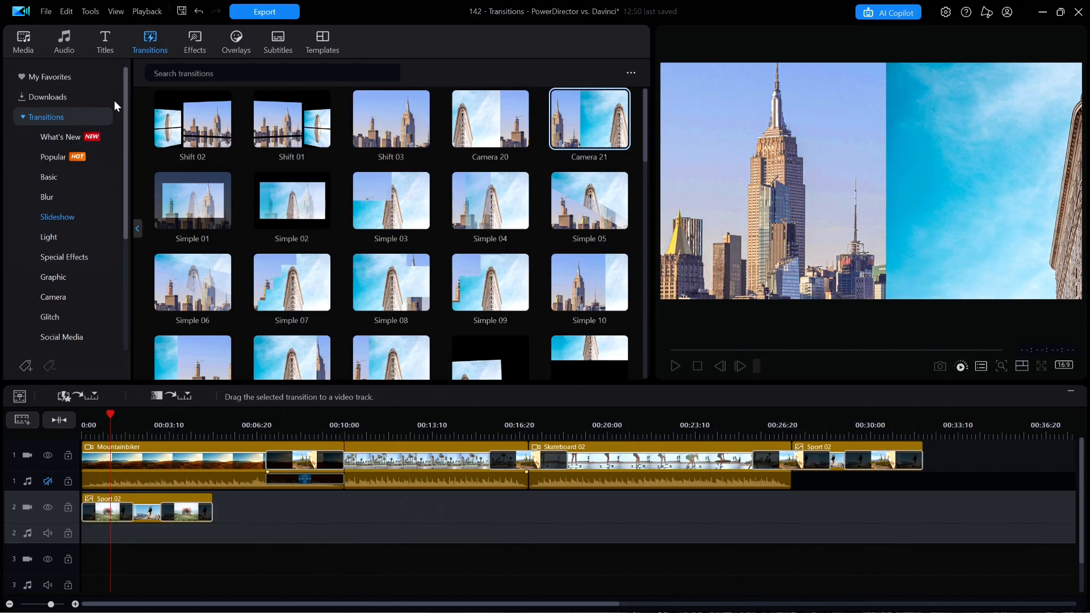
left_click(24, 45)
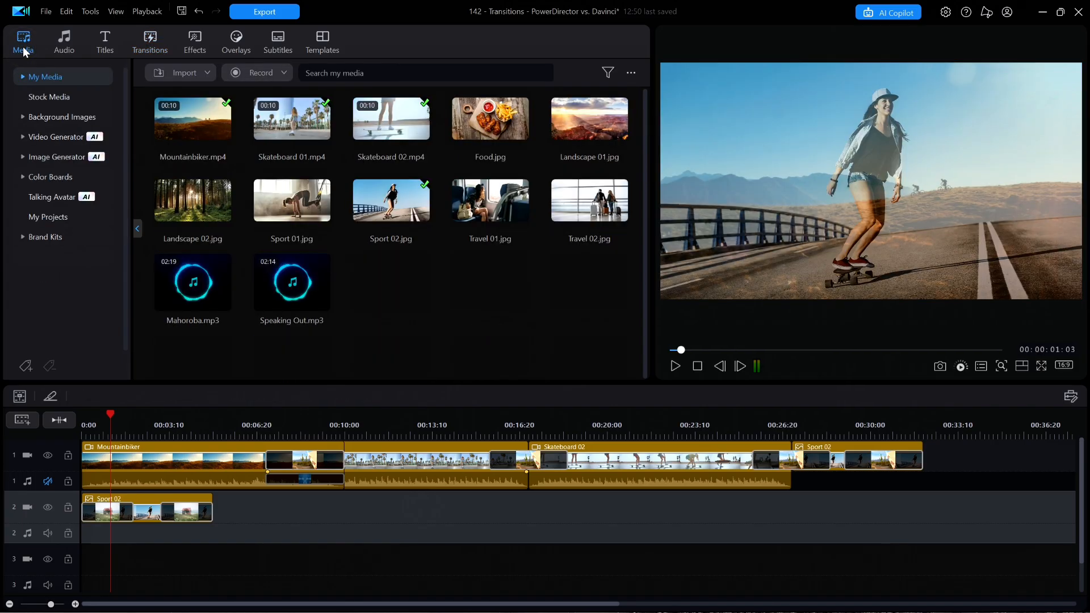